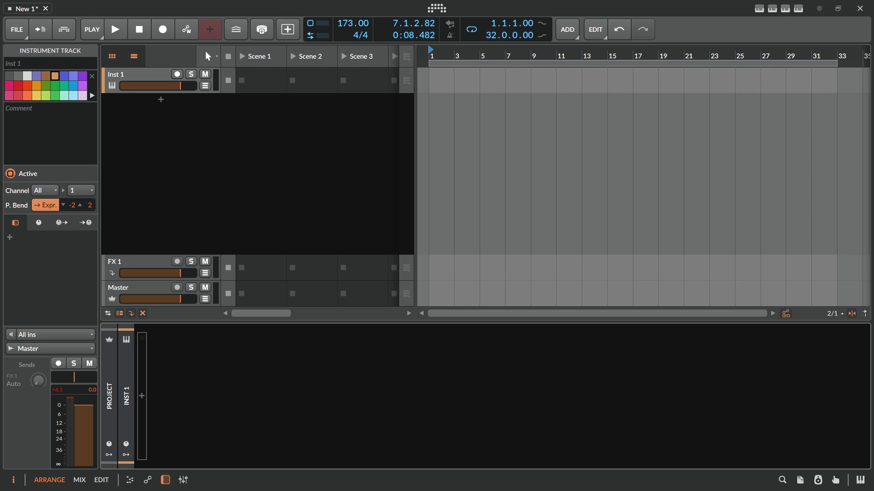
Widen the arranger, then select the Inst 1 track and arm it for recording.
left_click_drag(415, 136, 374, 137)
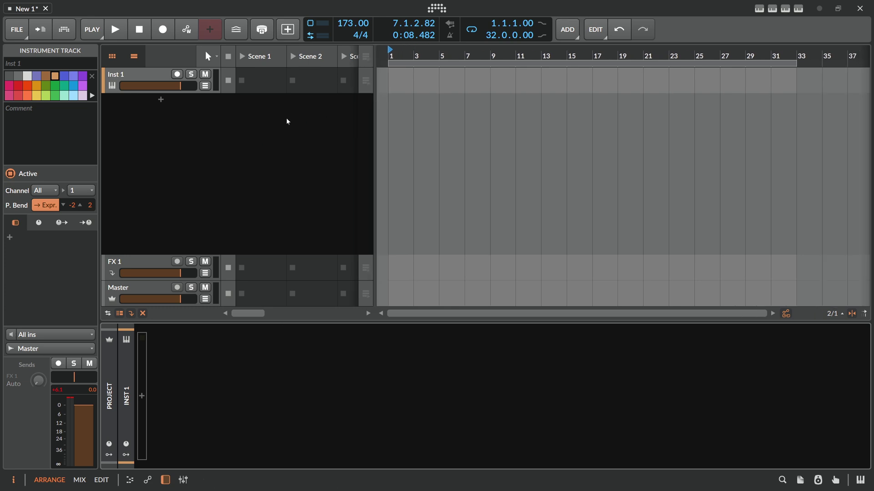
left_click(152, 78)
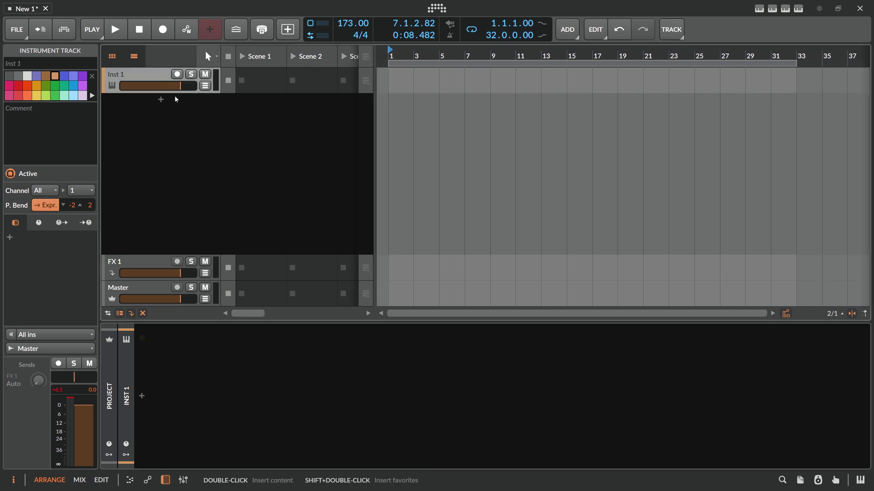
left_click(177, 76)
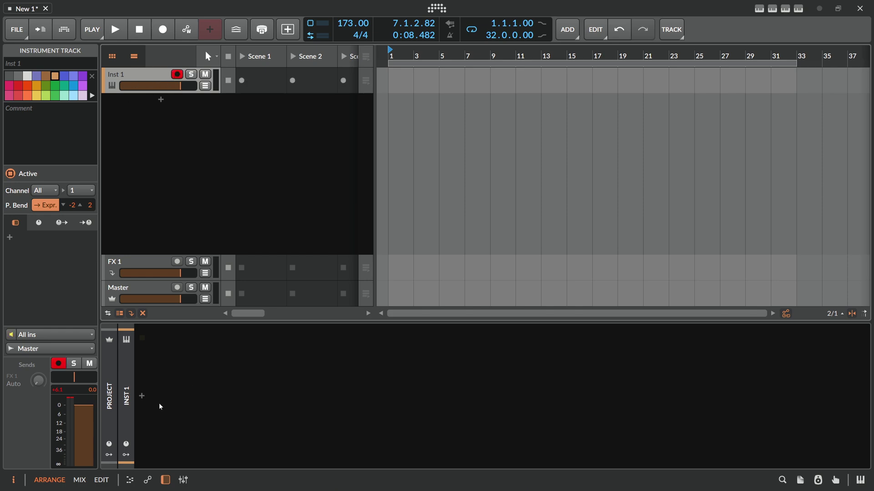
Search 'polymer' in the device browser and insert the Polymer synth on the track.
left_click(142, 396)
type("pü")
key("BackSpace")
type("o")
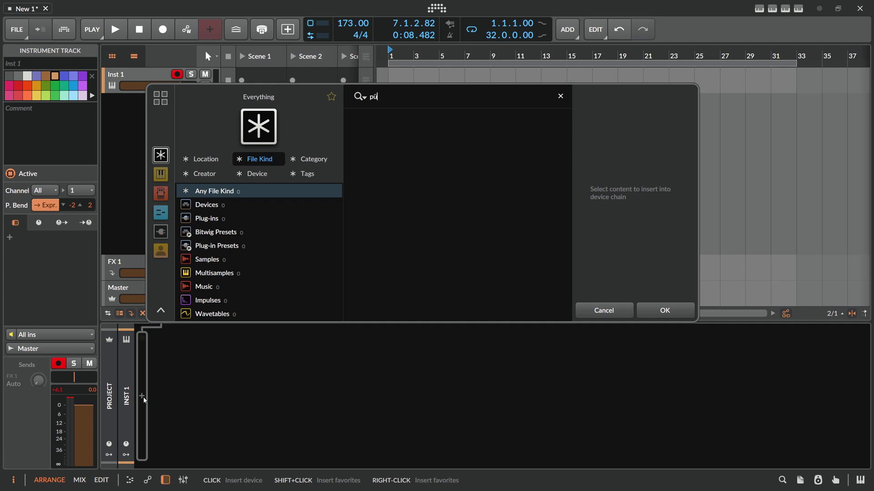
type("lymer")
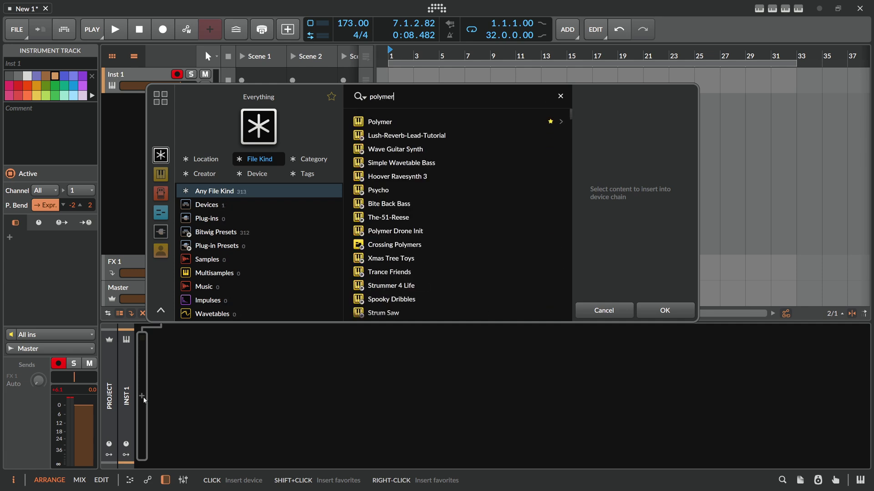
key("Return")
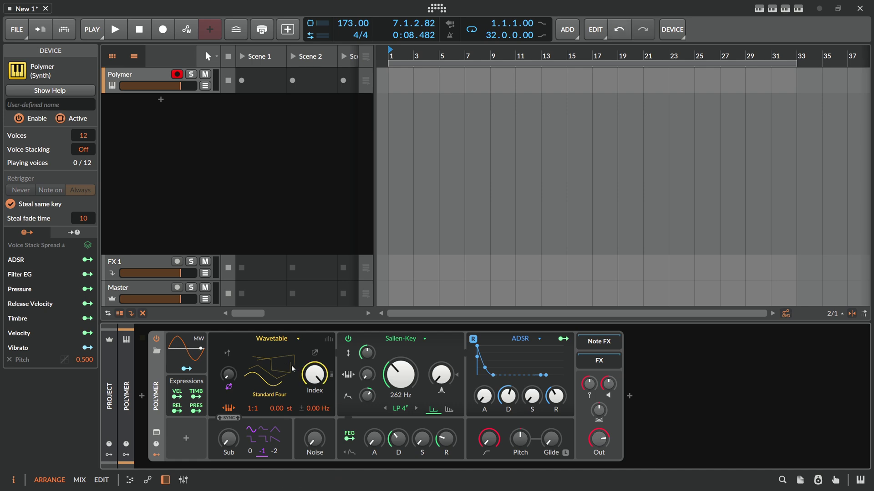
Give Polymer a sawtooth oscillator, full sustain, 33.5 kHz cutoff, one voice and ±0.71 Hz detune.
left_click(273, 338)
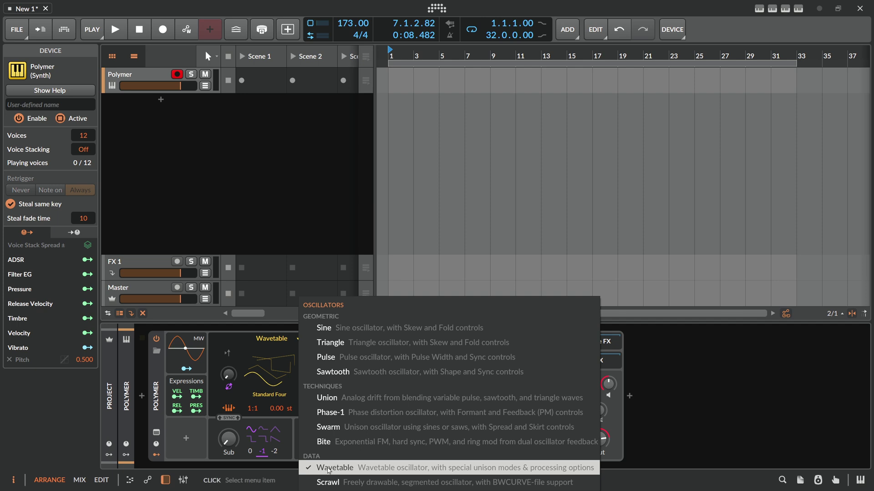
left_click(348, 372)
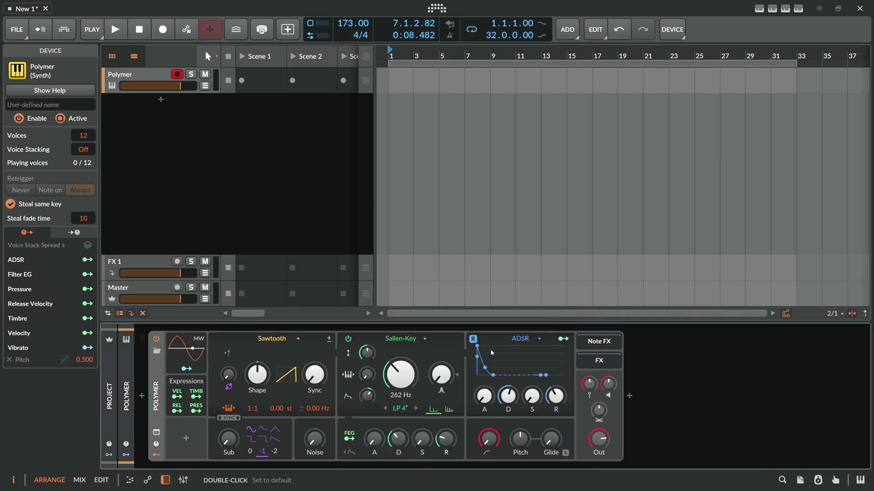
left_click_drag(527, 397, 528, 318)
left_click_drag(482, 397, 483, 387)
left_click_drag(401, 377, 406, 381)
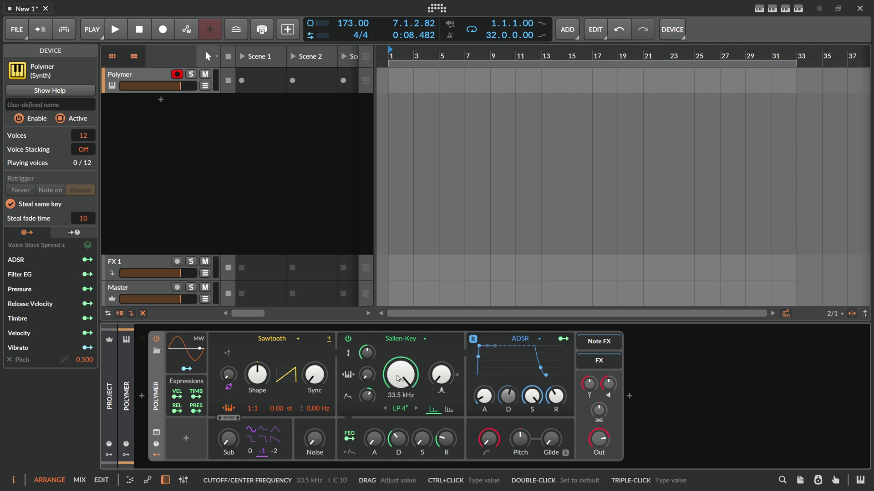
left_click_drag(84, 135, 83, 159)
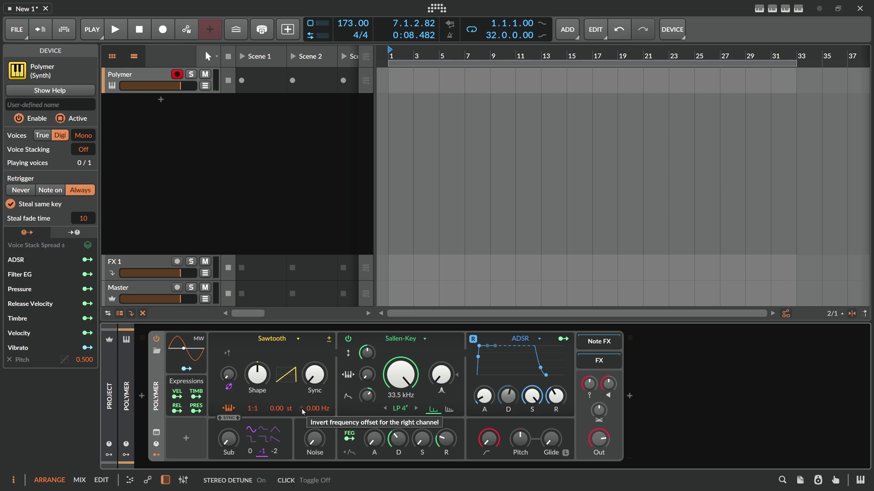
left_click_drag(317, 409, 319, 403)
Insert a Tool device after Polymer and set its stereo width to 0 %.
left_click(629, 396)
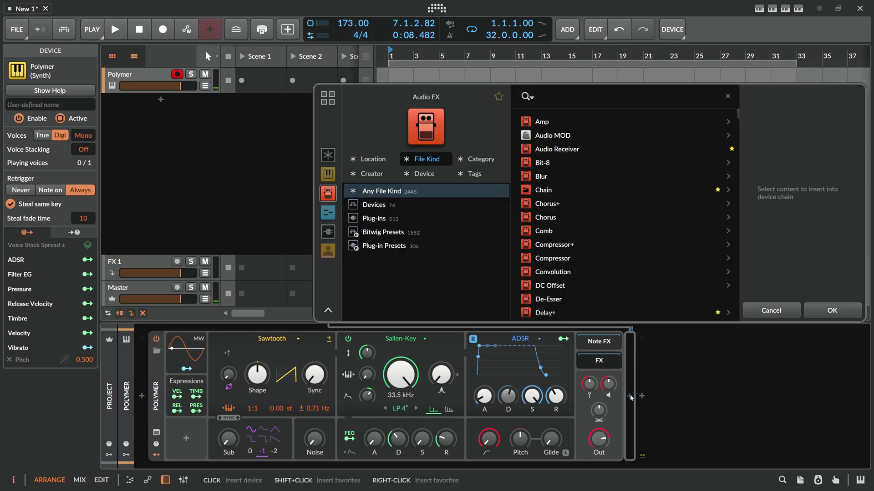
type("tool")
key("Return")
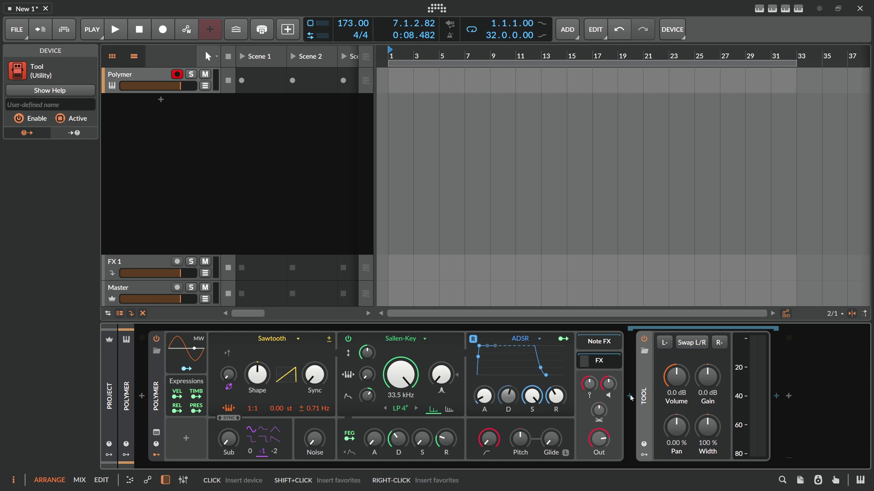
left_click_drag(706, 429, 707, 475)
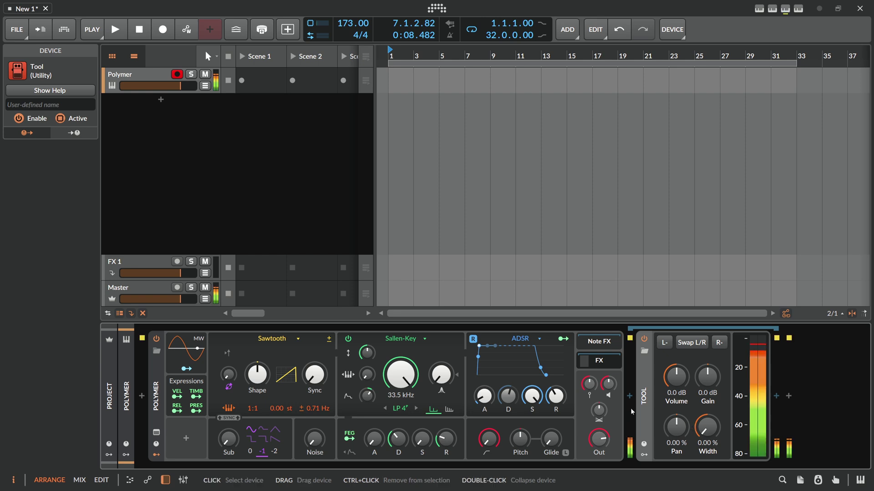
Set Polymer's detune to ±2.13 Hz, add a little glide and lower velocity sensitivity.
left_click_drag(314, 408, 314, 404)
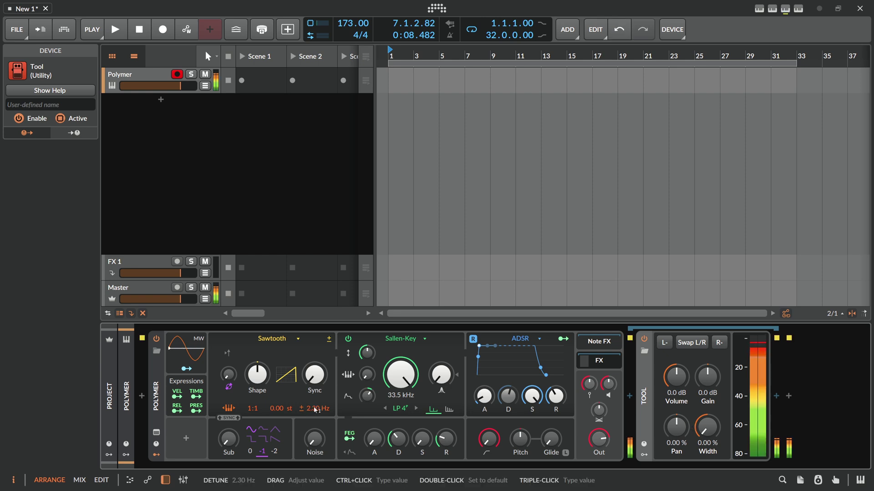
left_click_drag(551, 439, 551, 431)
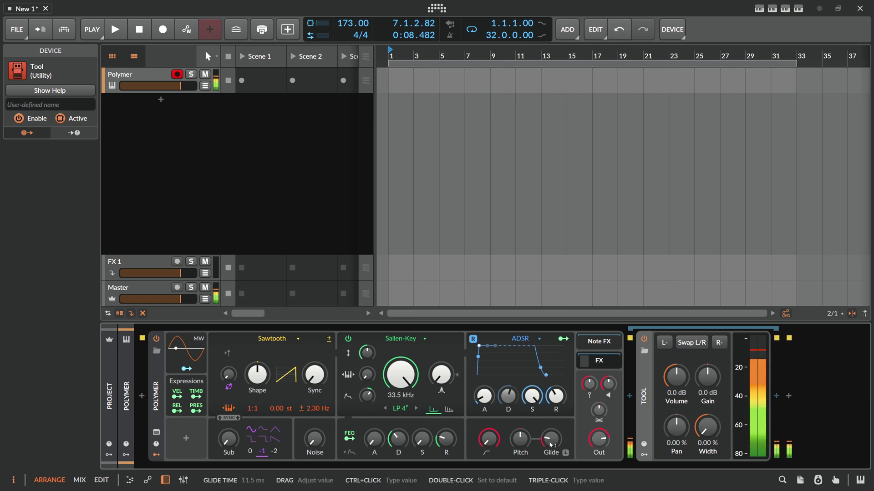
left_click_drag(319, 409, 318, 413)
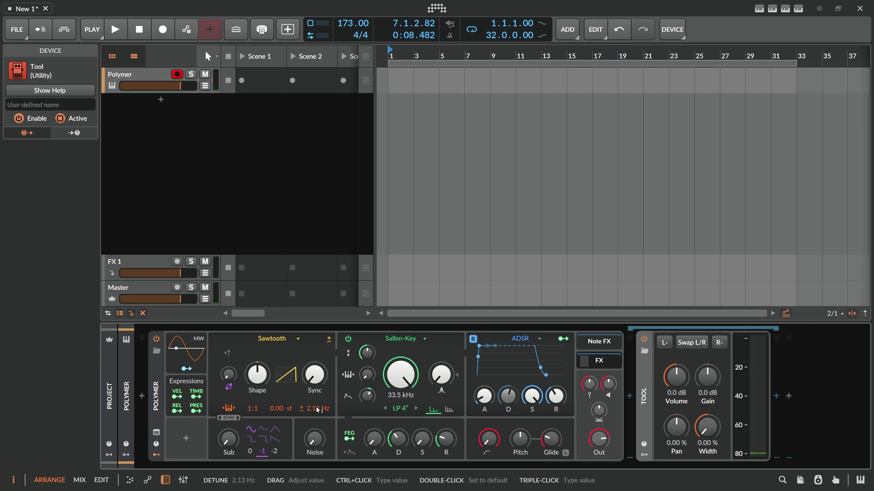
left_click_drag(589, 385, 608, 382)
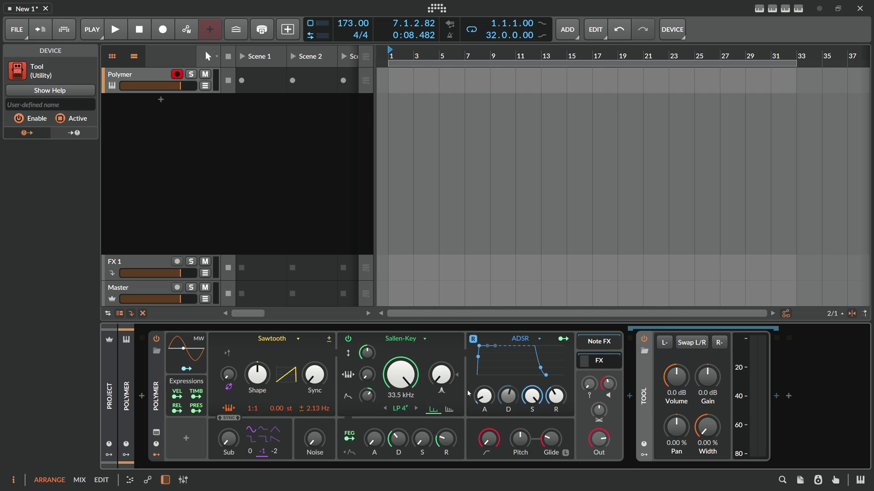
Delete the Tool device and insert a Spectrum analyzer in its place.
key("Delete")
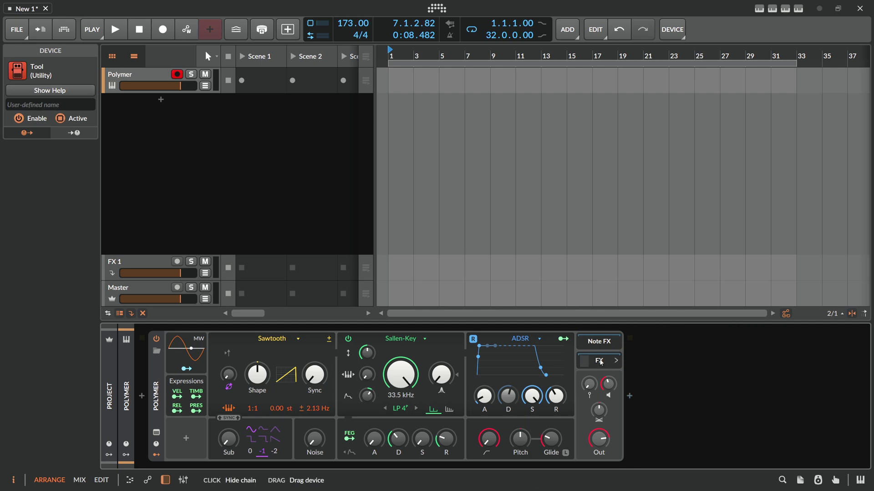
left_click(630, 396)
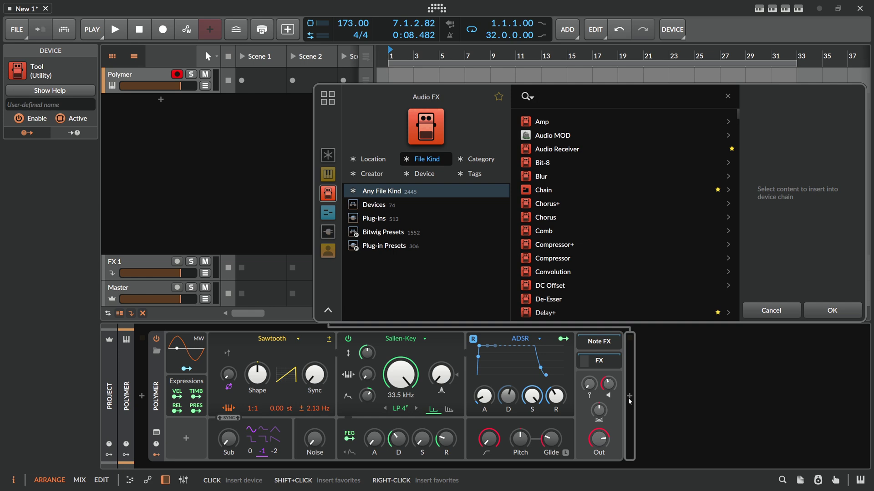
type("spec")
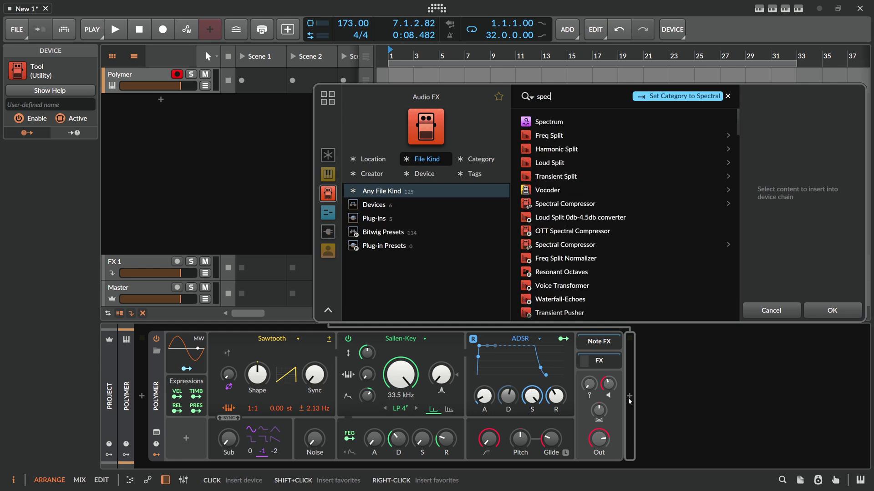
key("Return")
Show Spectrum in the large view and sweep Polymer's cutoff to 7.10 kHz.
left_click(644, 432)
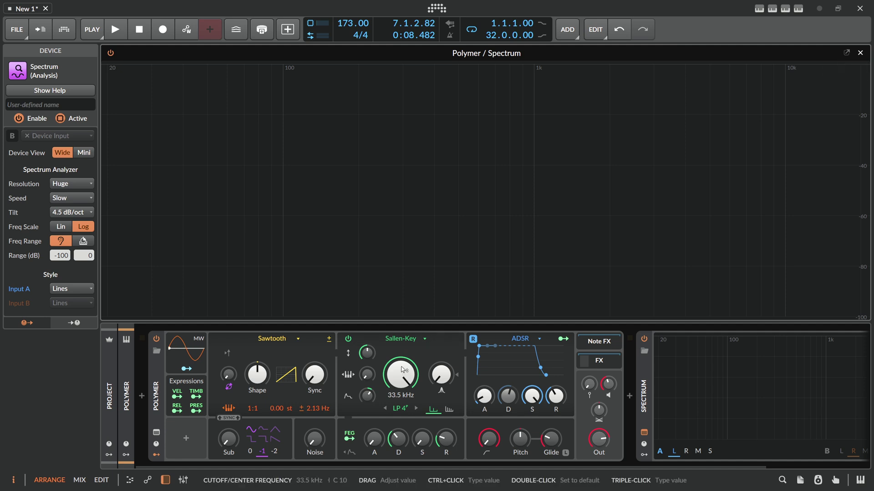
left_click_drag(403, 372, 403, 444)
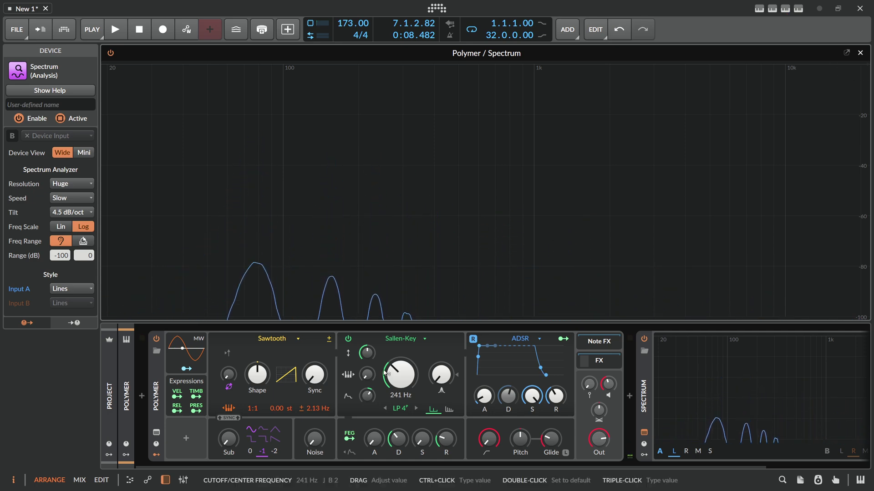
left_click_drag(382, 370, 400, 348)
Switch Polymer's filter model to XP with the Notch mode.
left_click(401, 408)
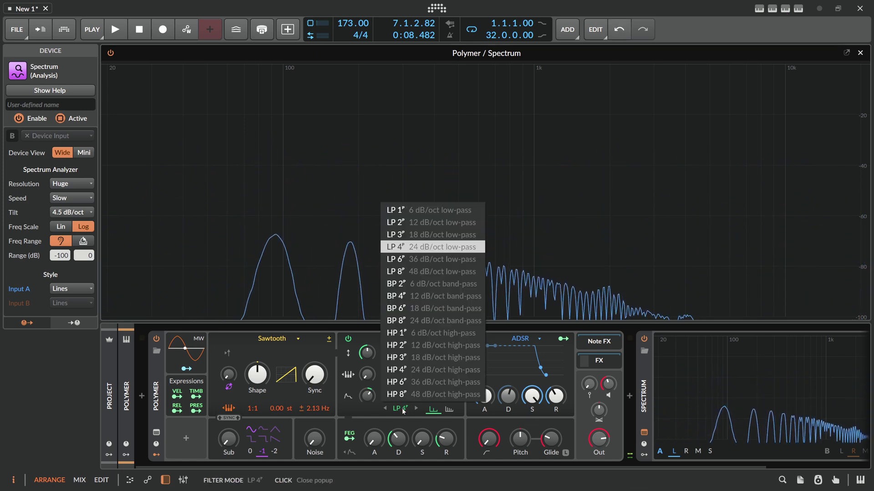
left_click(403, 411)
left_click(400, 339)
left_click(440, 414)
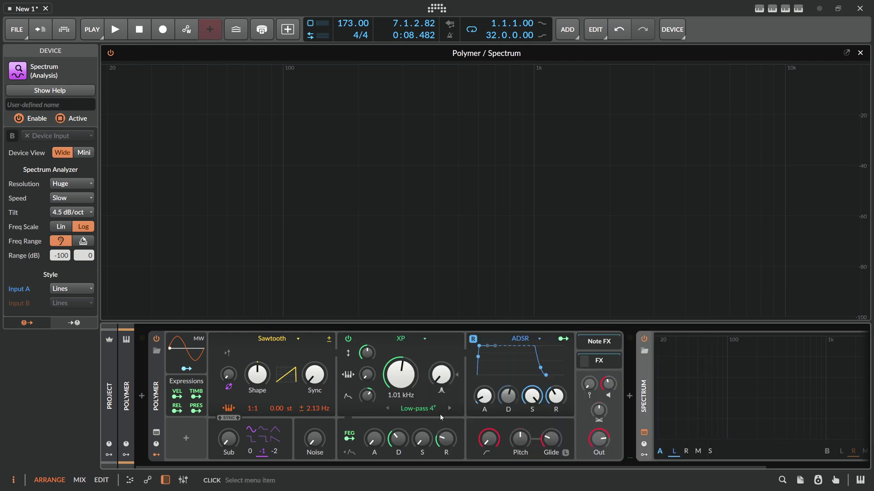
left_click(428, 410)
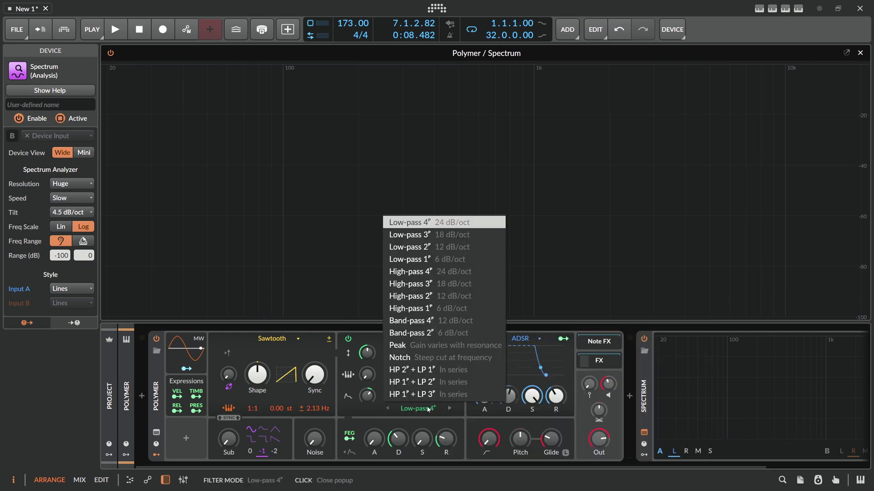
left_click(427, 358)
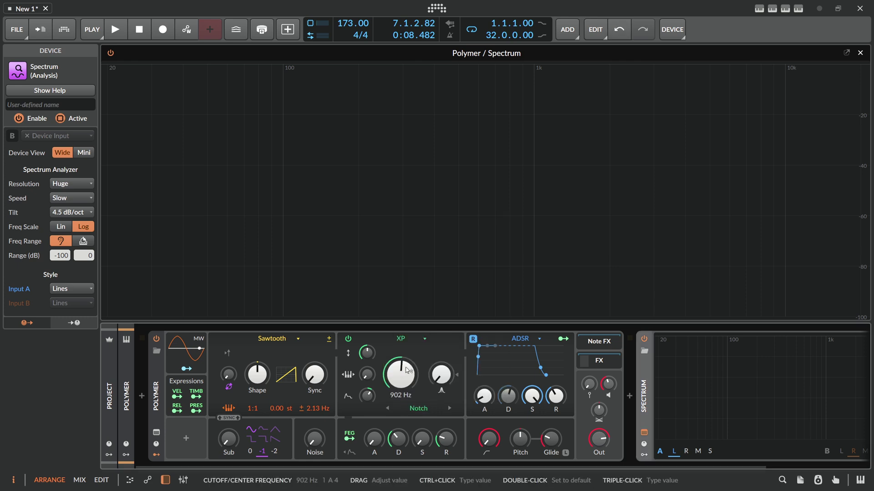
Raise the notch resonance and bring the cutoff down to 704 Hz.
mouse_move(407, 370)
left_mouse_down()
mouse_move(408, 405)
mouse_move(406, 373)
left_mouse_up()
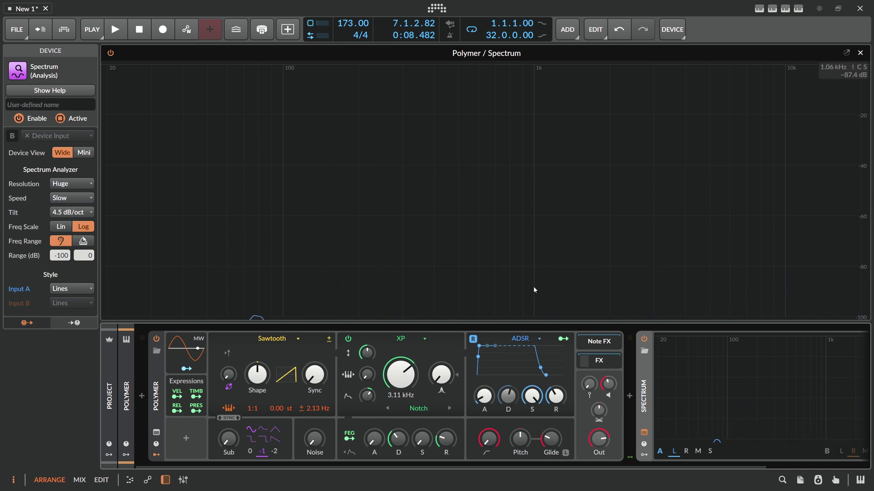
left_click_drag(441, 374, 441, 367)
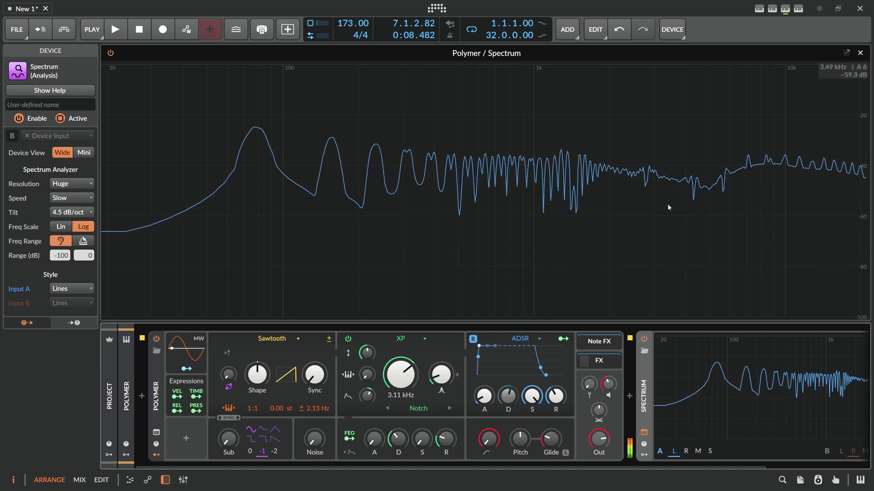
left_click_drag(400, 374, 401, 398)
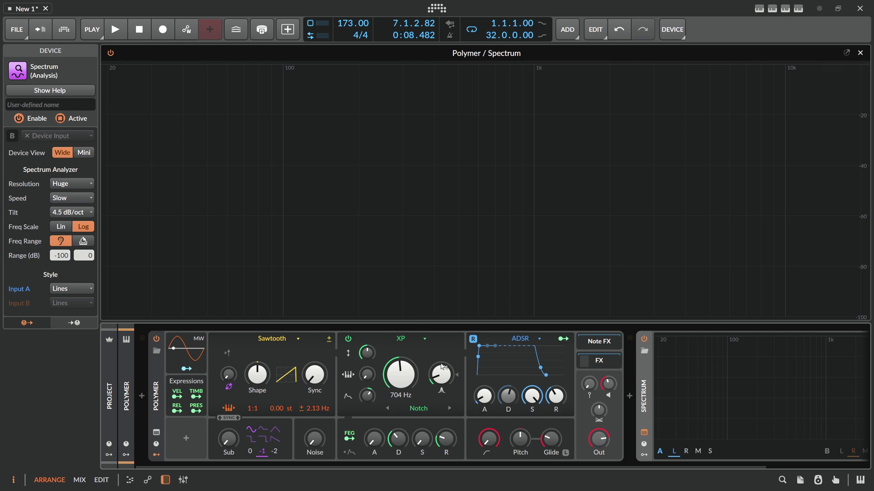
Switch Polymer's filter to the Fizz model with cutoff at 1.17 kHz and more feedback gain.
left_click(402, 339)
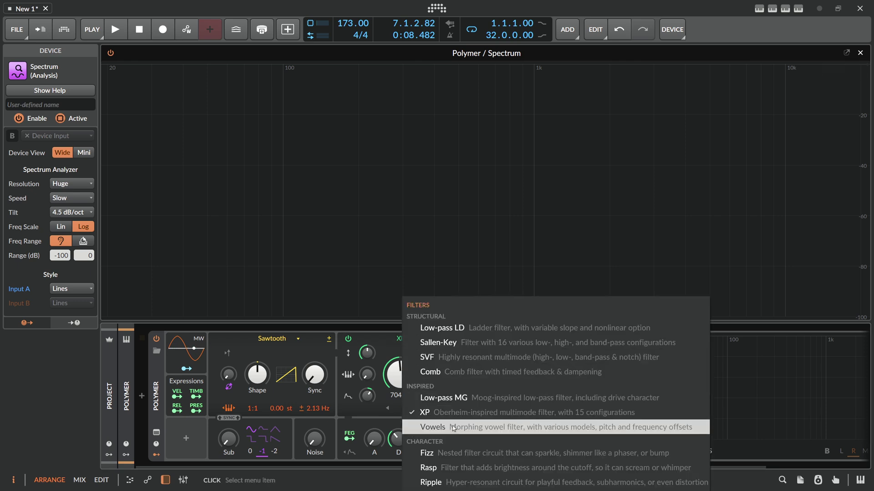
left_click(435, 457)
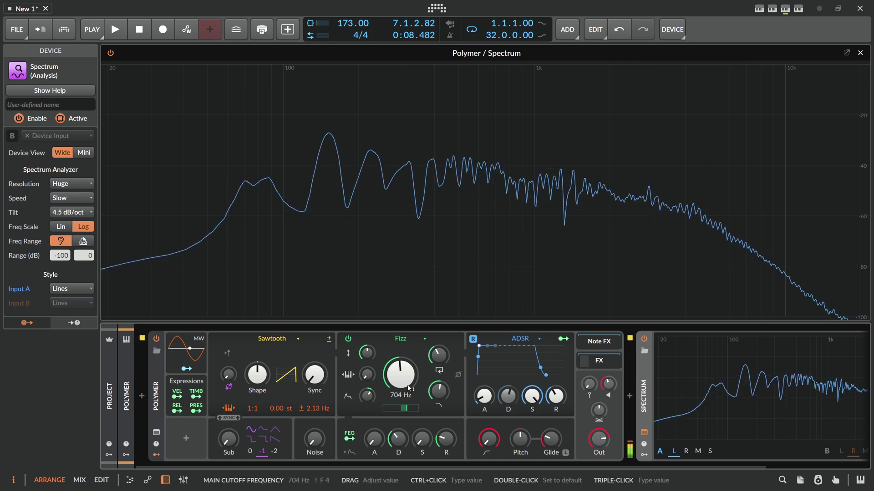
mouse_move(404, 377)
left_mouse_down()
mouse_move(415, 396)
mouse_move(430, 375)
mouse_move(429, 346)
mouse_move(400, 377)
mouse_move(401, 400)
left_mouse_up()
mouse_move(439, 356)
left_mouse_down()
mouse_move(439, 318)
mouse_move(438, 350)
left_mouse_up()
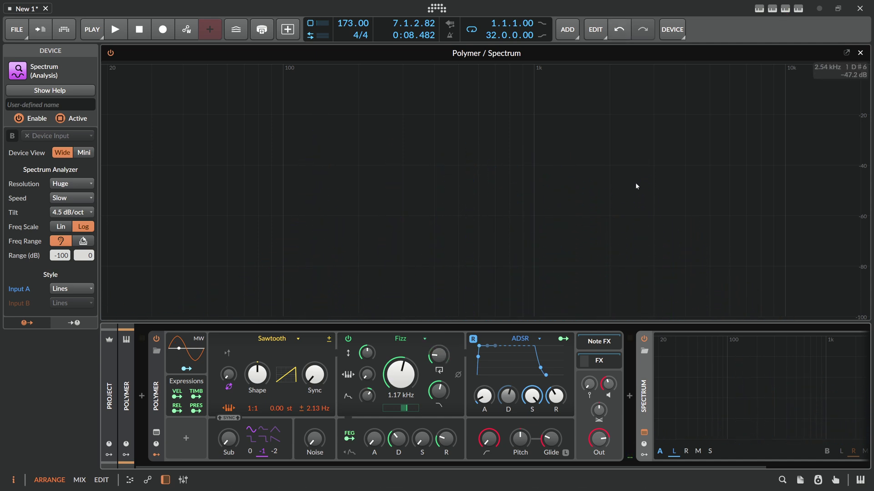
Close the expanded view, delete Spectrum and insert EQ Curve Analyzer 2.
left_click(860, 53)
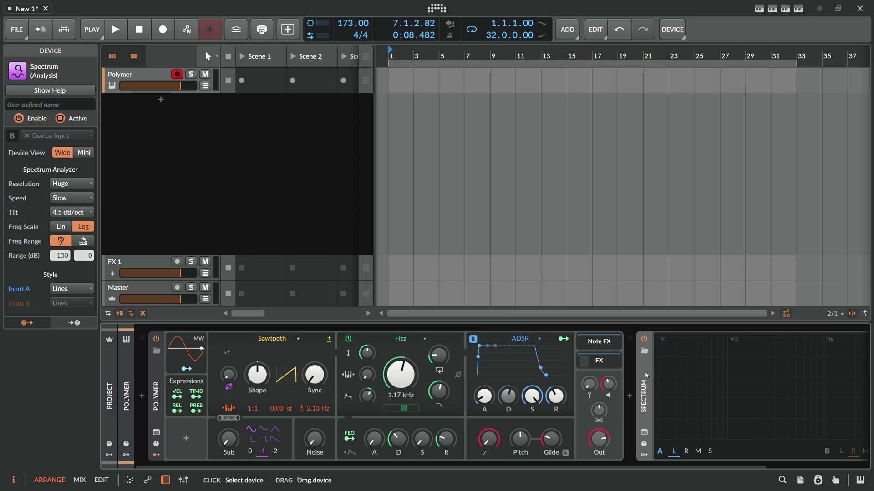
key("Delete")
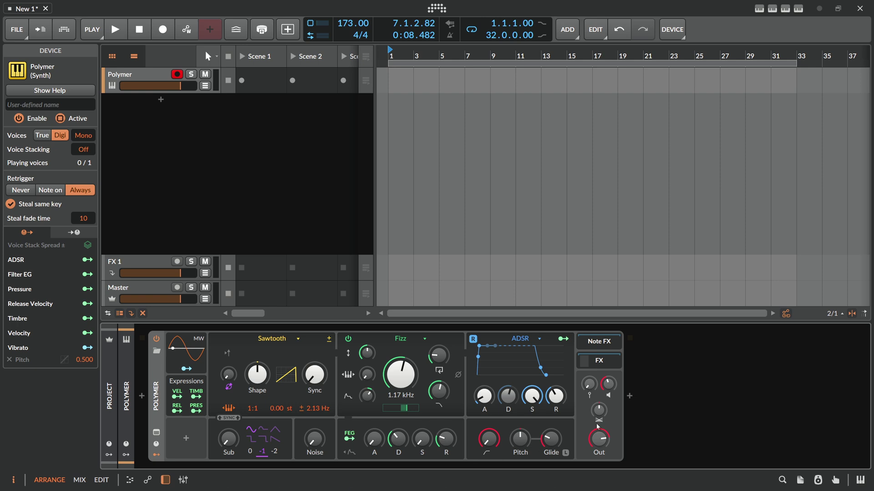
left_click(630, 396)
type("eq anal")
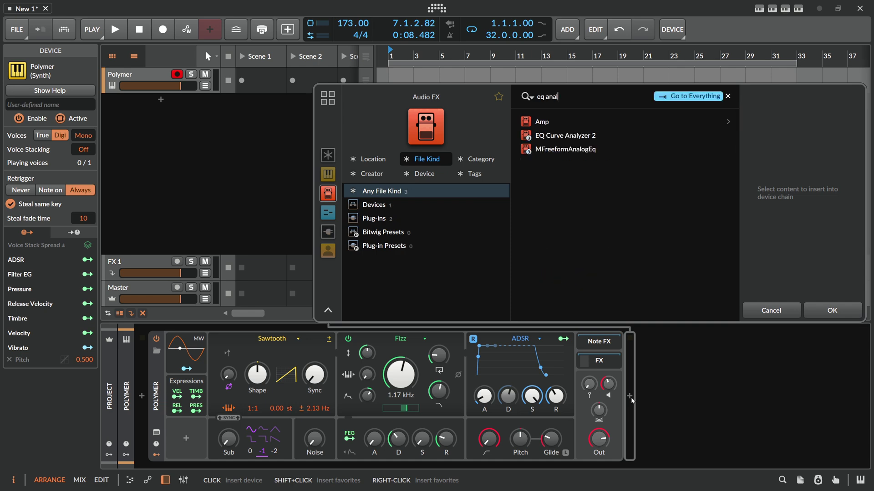
key("Down")
key("Down")
key("Return")
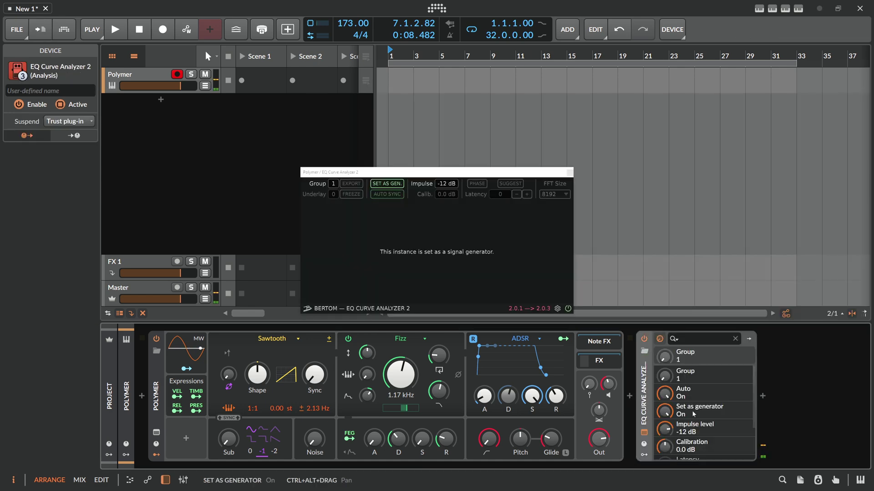
Duplicate EQ Curve Analyzer 2 to get a second instance.
left_click(647, 386)
key("ctrl+d")
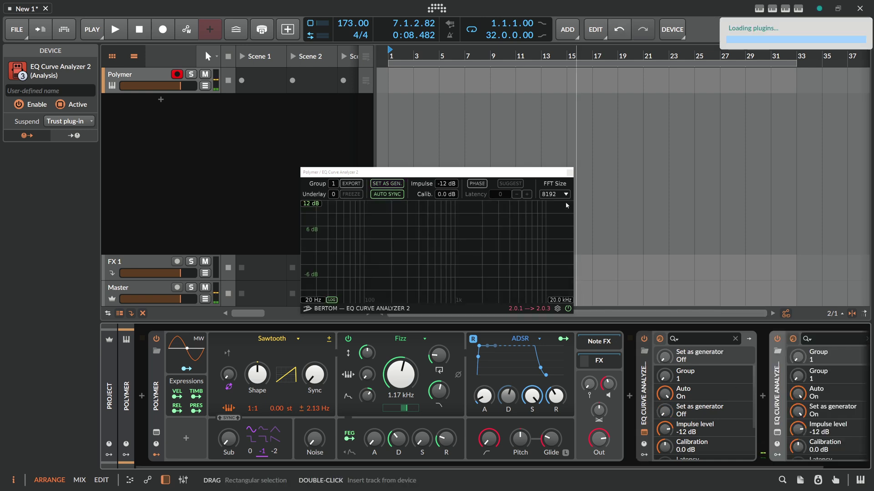
left_click_drag(539, 176, 743, 172)
left_click(773, 169)
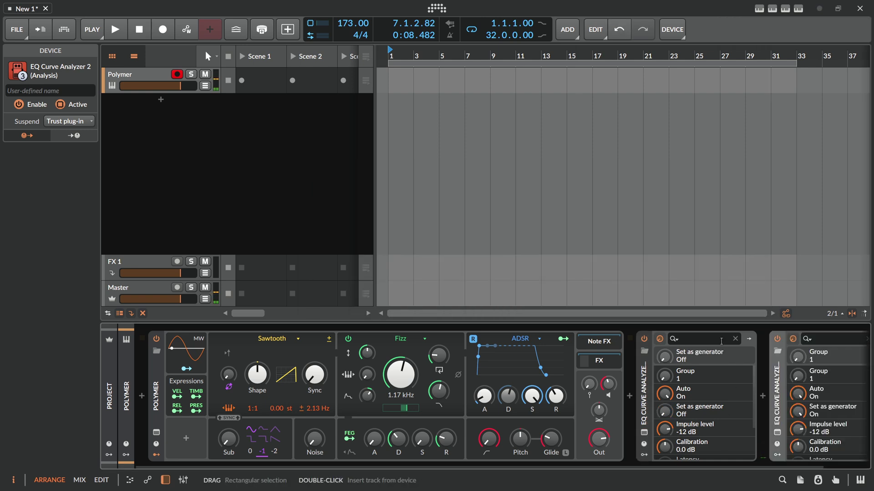
Set the first analyzer as signal generator, then search 'filter' between the analyzers.
left_click(645, 433)
left_click(597, 185)
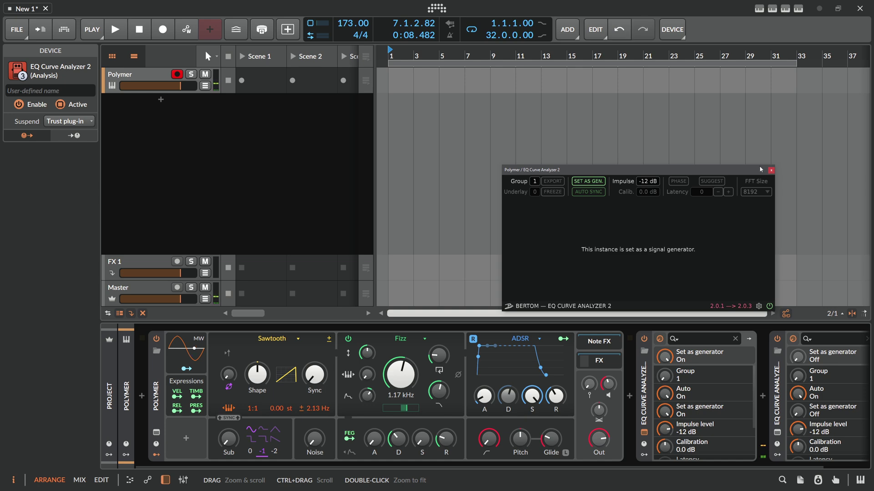
left_click(770, 169)
left_click(763, 394)
type("filter")
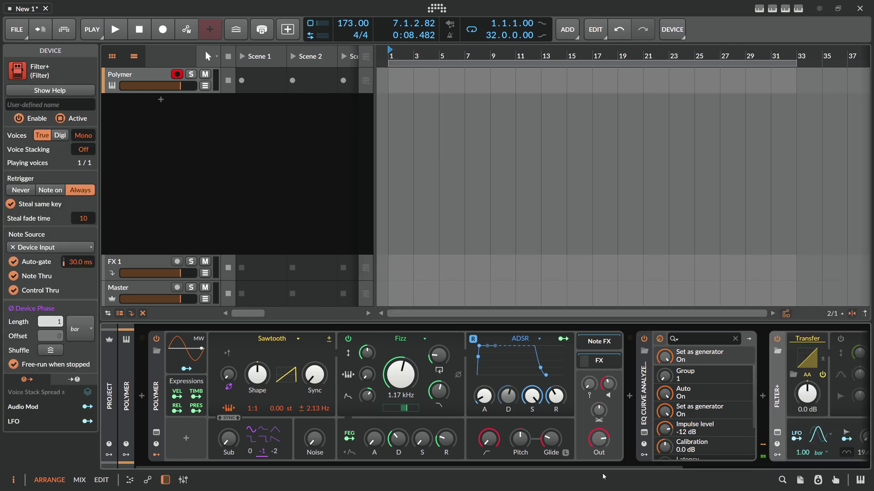
Insert Filter+, disable its Transfer stage and choose the Fizz filter model.
left_click_drag(603, 468, 791, 467)
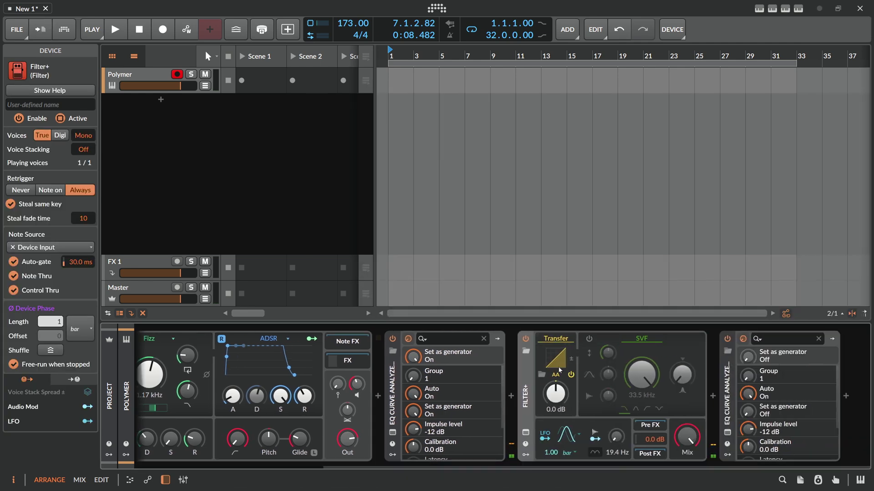
left_click(588, 340)
left_click(632, 342)
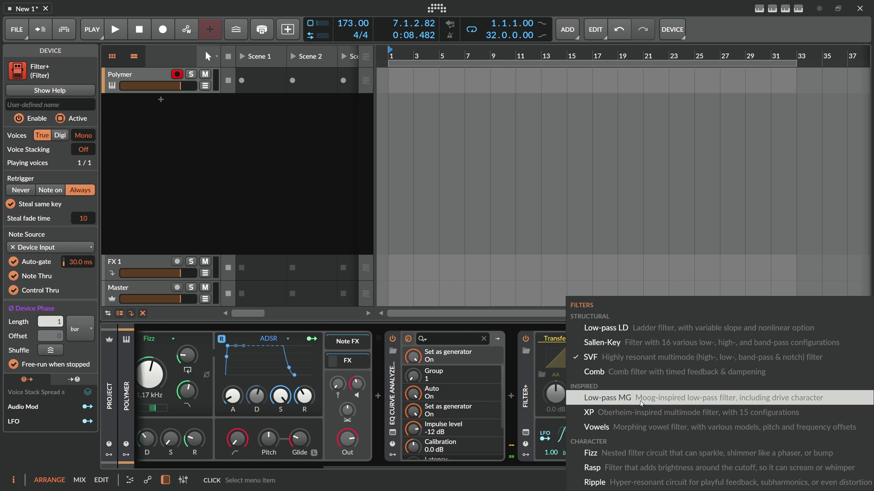
left_click(738, 453)
View the analyzer's response curve, enable Fizz and lower its cutoff to 2.06 kHz.
left_click(727, 432)
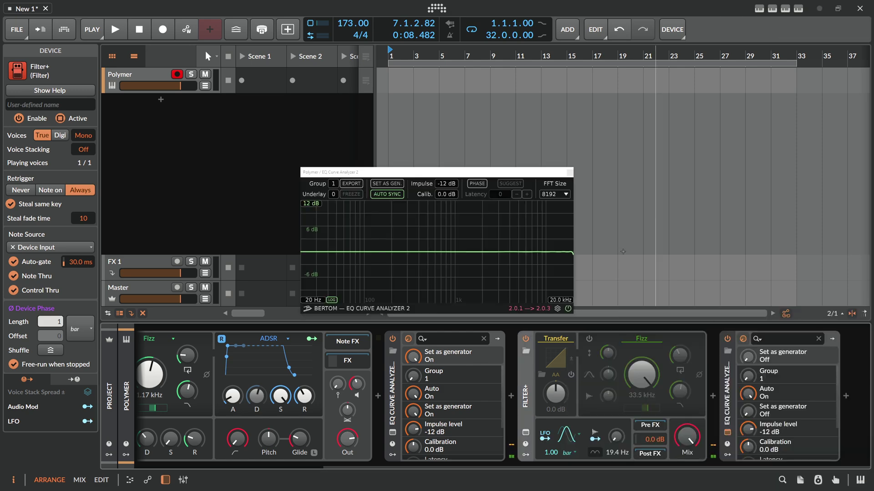
left_click(589, 339)
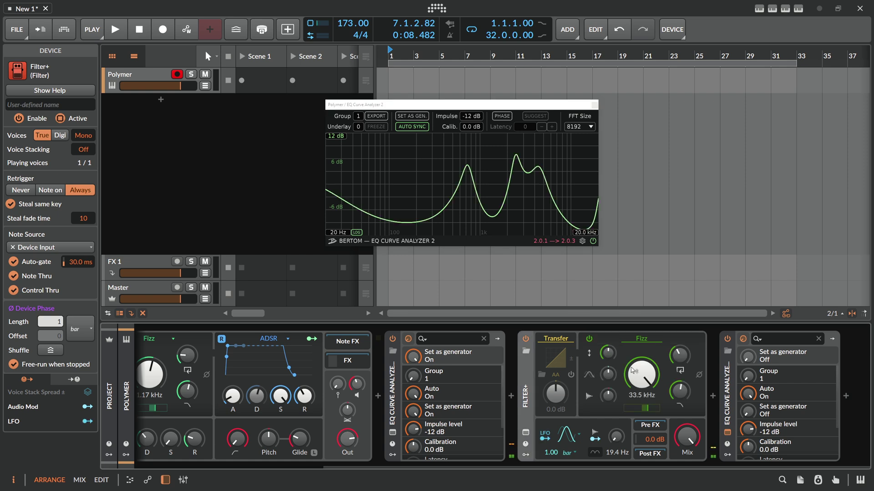
left_click_drag(641, 374, 679, 381)
left_click_drag(643, 408, 641, 370)
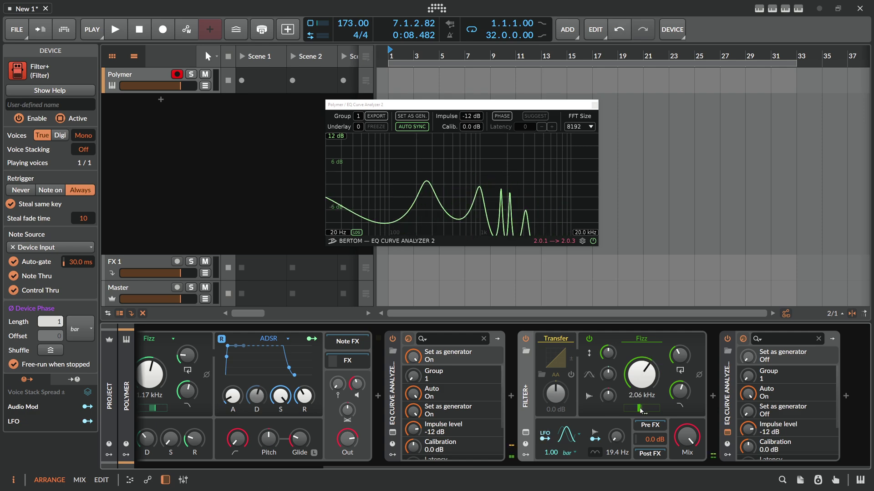
left_click(641, 338)
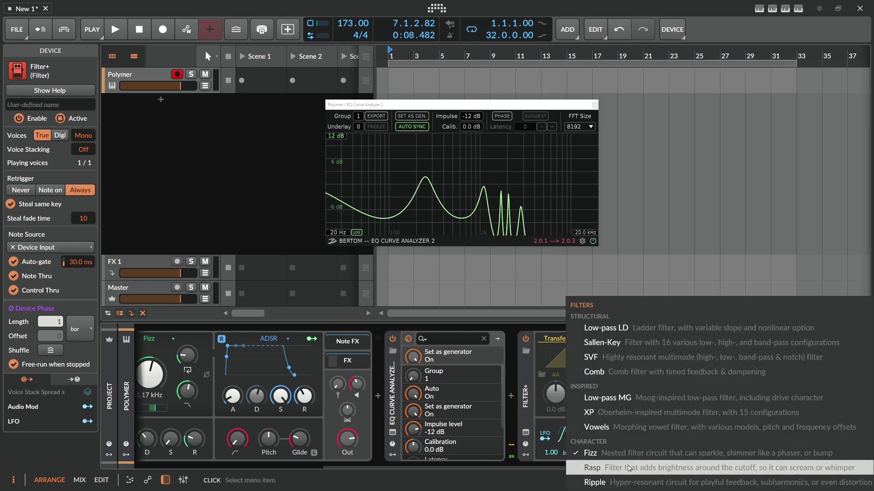
Audition Filter+'s Rasp model at a lower cutoff, then settle on Ripple at 515 Hz.
left_click(637, 468)
left_click_drag(642, 376, 641, 397)
mouse_move(449, 143)
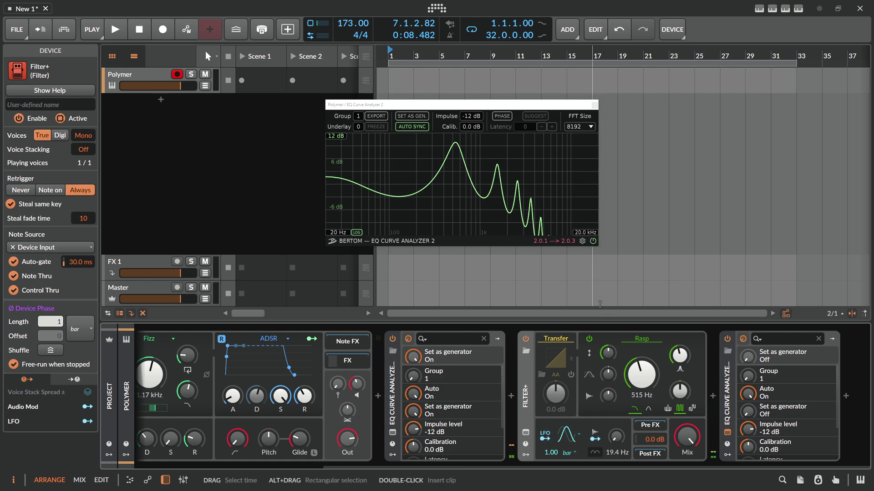
left_click(642, 338)
left_click(628, 481)
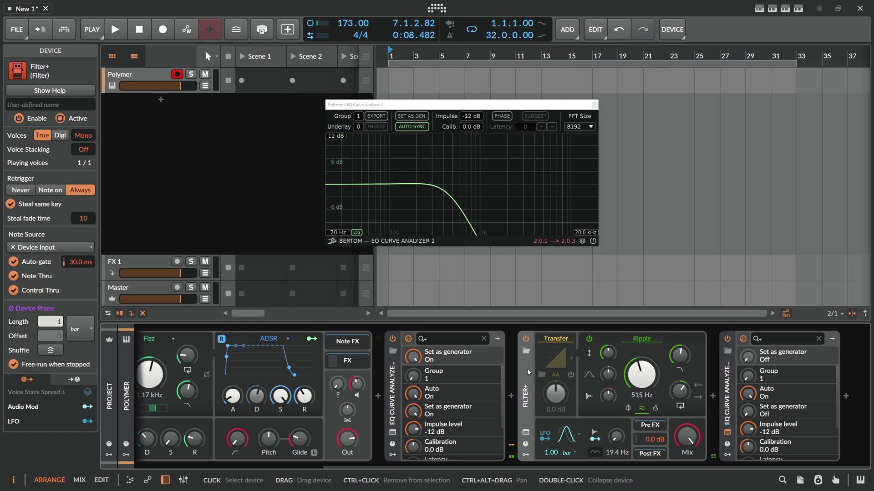
Swap Filter+ for an FX Grid between the two EQ Curve Analyzer 2 instances and open its editor.
key("Delete")
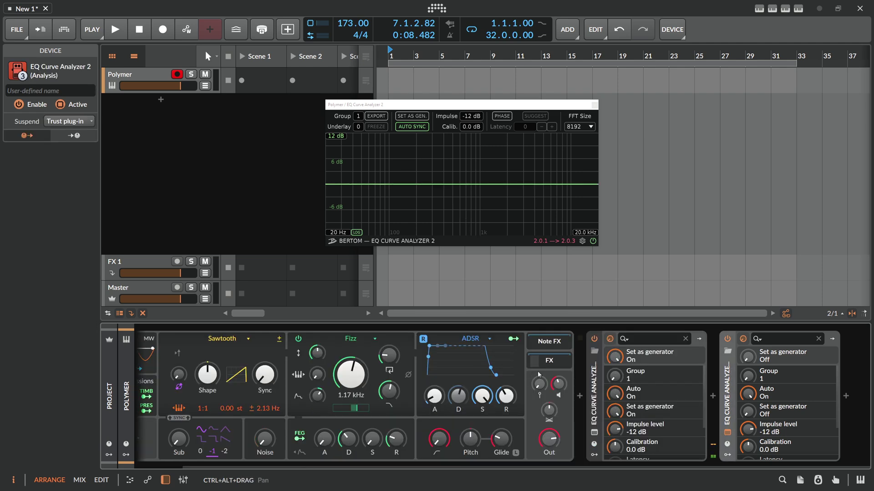
left_click(711, 396)
type("fx grid")
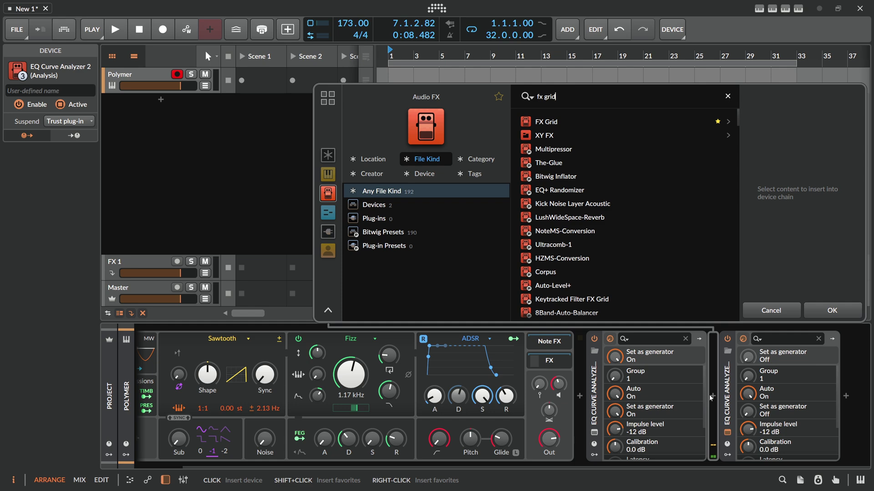
key("Return")
left_click_drag(489, 105, 676, 90)
left_click(802, 354)
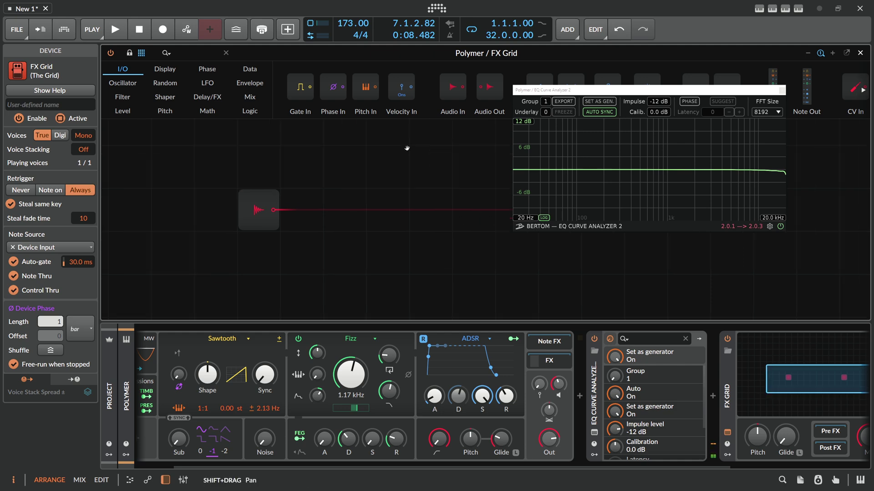
Decrease the GUI scaling twice and bring the grid patch into view.
right_click(335, 6)
left_click(347, 24)
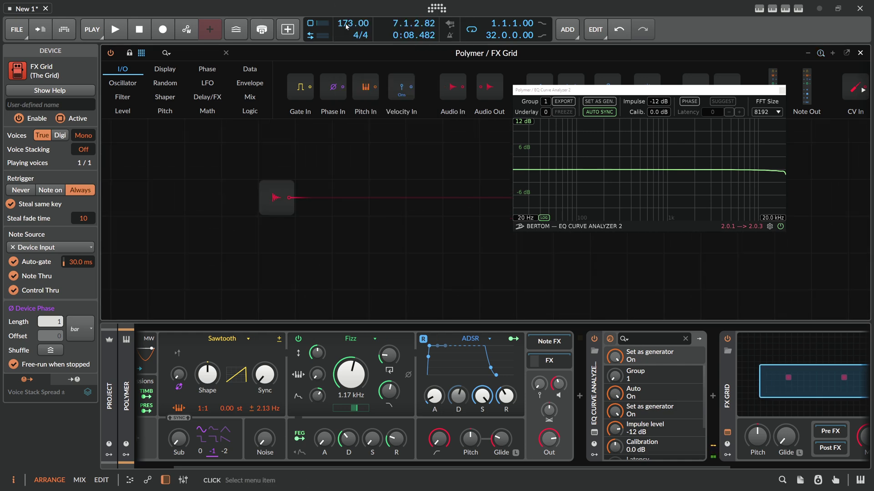
right_click(330, 5)
left_click(342, 22)
scroll(289, 143, "up", 1)
left_click_drag(301, 132, 361, 150)
left_click_drag(611, 89, 693, 112)
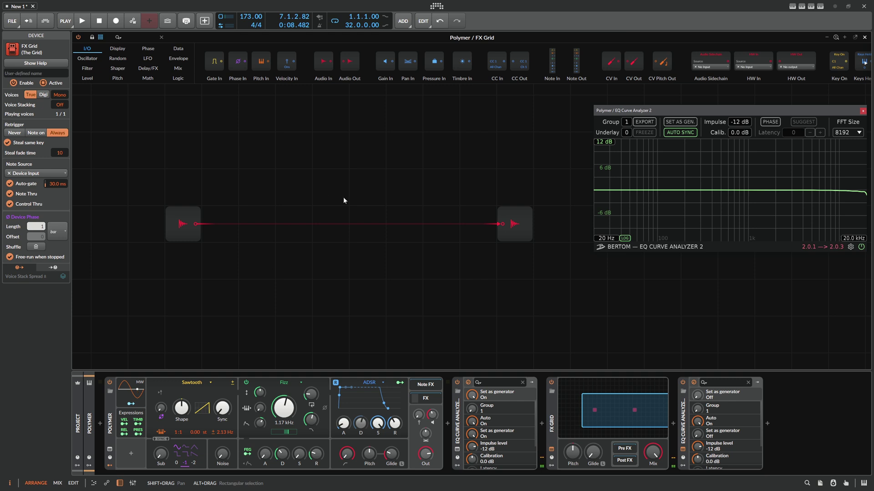
left_click_drag(356, 196, 348, 182)
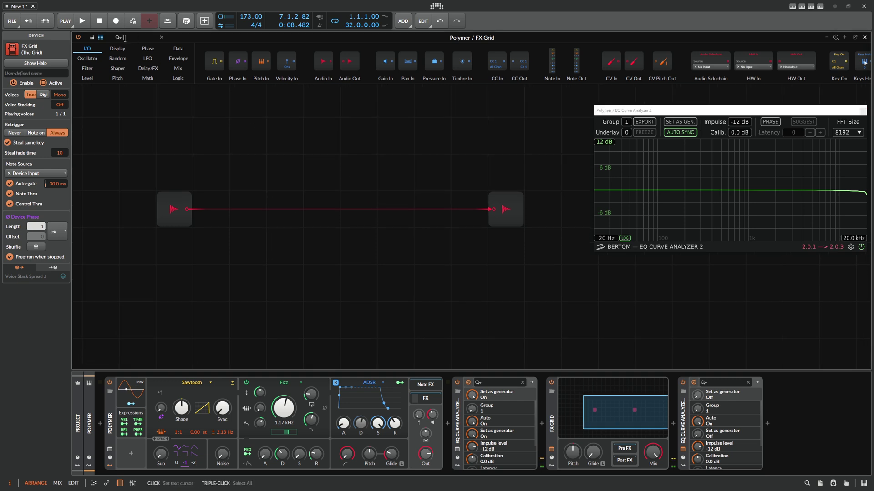
Drop a Blend module at 50:50 onto the cable just before Audio Out.
left_click(125, 38)
type("ble")
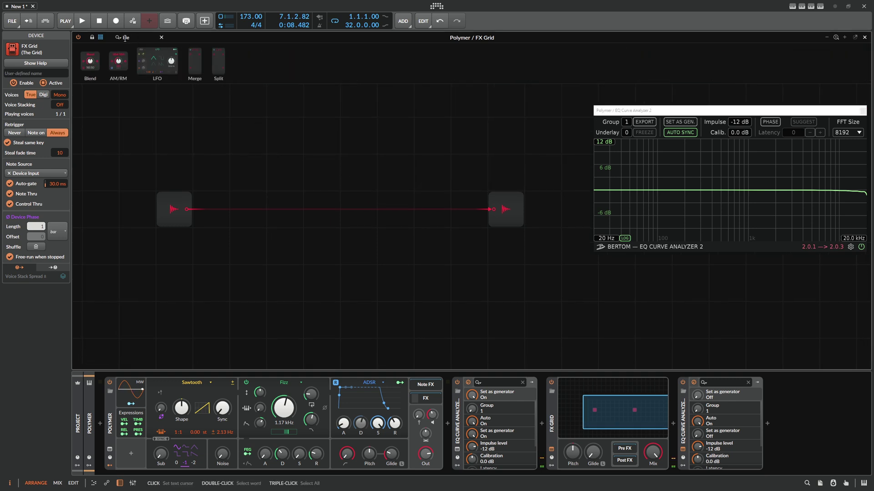
type("nd")
left_click_drag(90, 62, 475, 207)
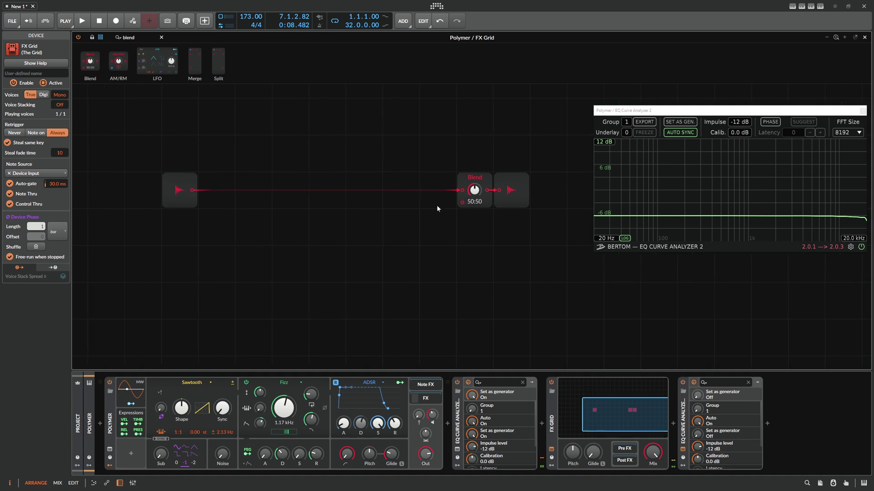
left_click_drag(237, 196, 462, 207)
double_click(462, 205)
Insert an All-pass between the grid input and Blend's second input, tuned to 684 Hz.
type("all")
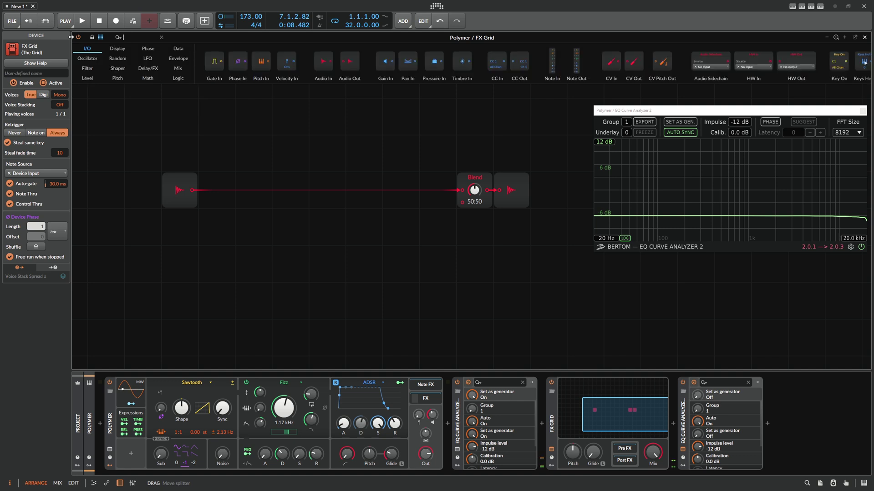
left_click_drag(138, 62, 359, 220)
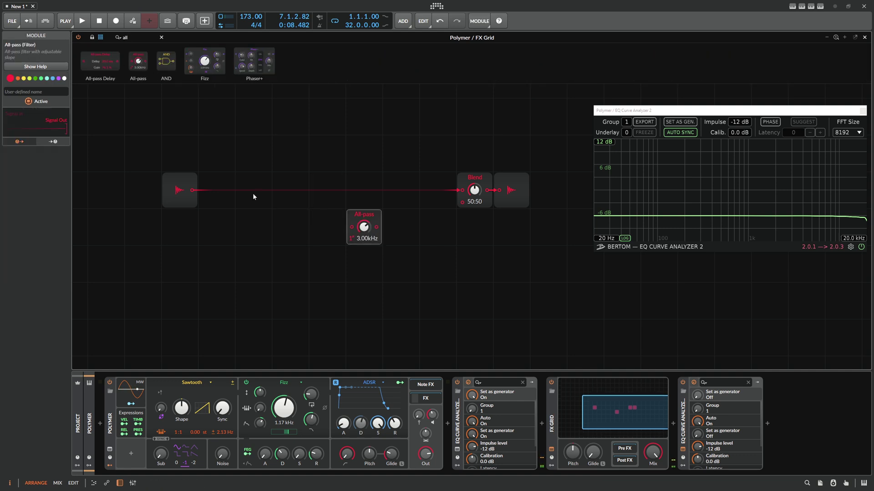
left_click_drag(255, 199, 463, 202)
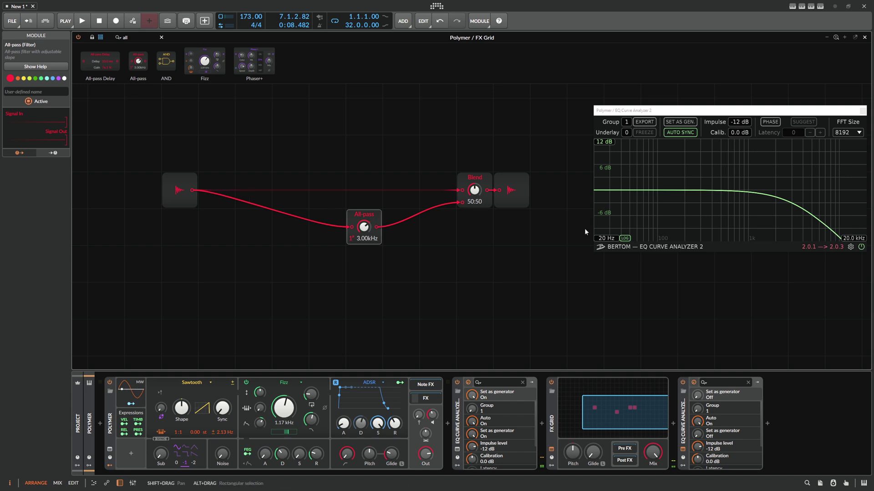
left_click_drag(683, 111, 654, 102)
left_click_drag(364, 227, 364, 252)
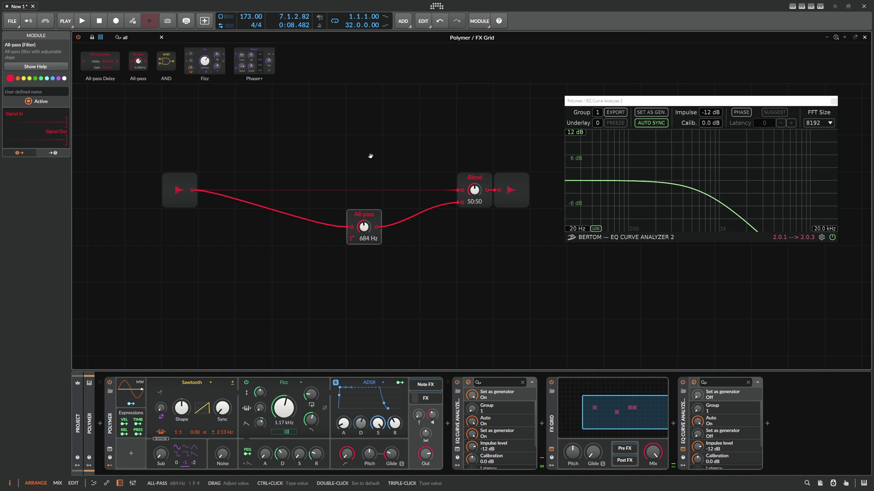
left_click_drag(351, 159, 300, 153)
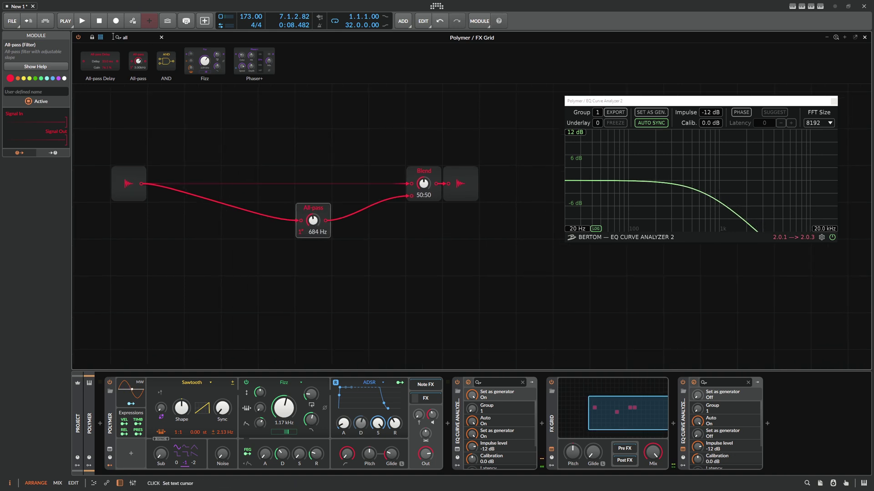
Add an Invert module after the All-pass, feeding Blend's second input.
type("invert")
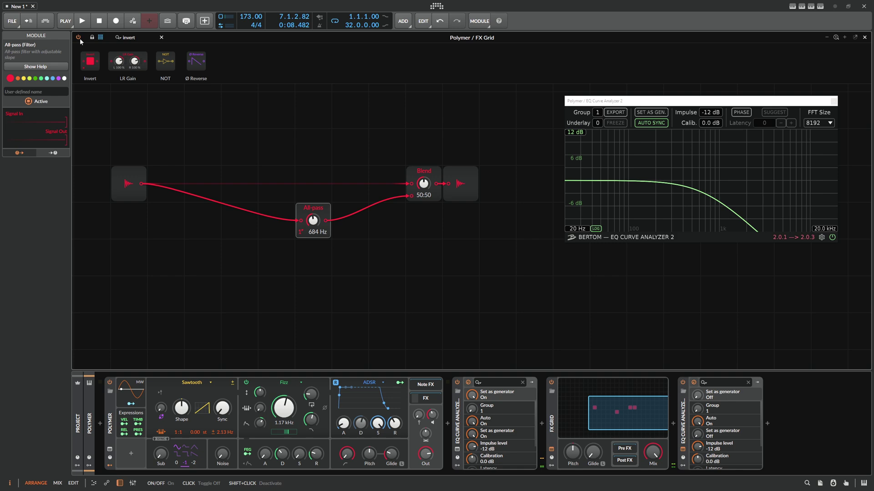
left_click_drag(91, 62, 350, 221)
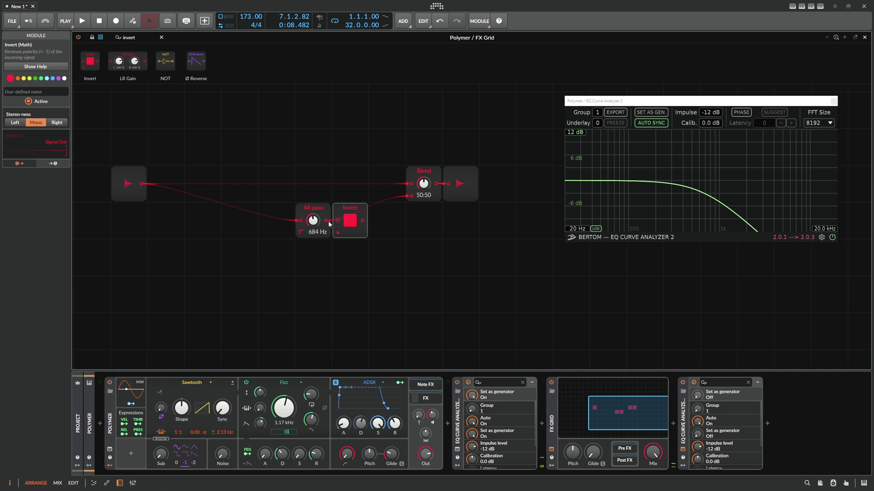
left_click_drag(400, 207, 405, 198)
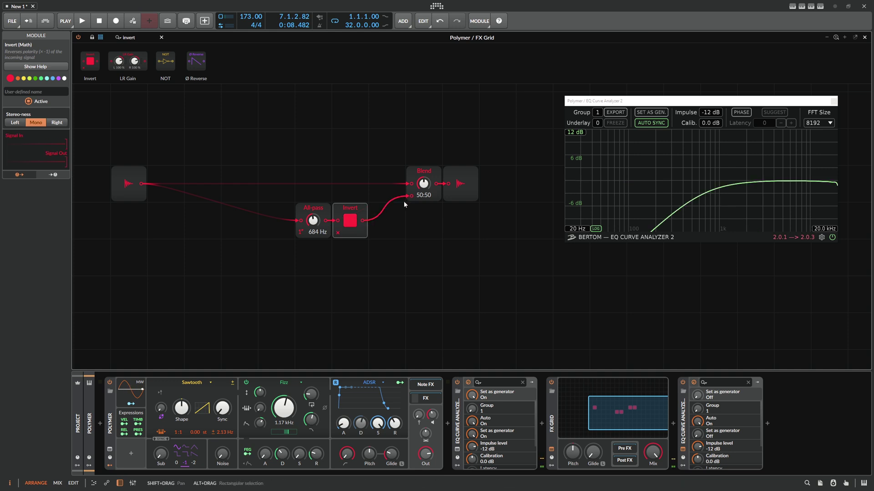
Switch the All-pass to two poles and try frequencies from 2.17 kHz down to 568 Hz.
mouse_move(313, 220)
left_mouse_down()
mouse_move(313, 209)
mouse_move(317, 222)
left_mouse_up()
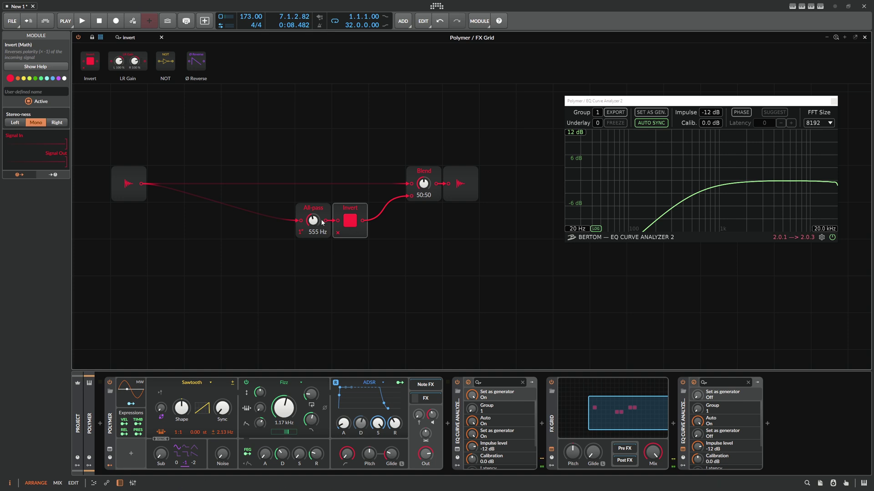
left_click_drag(303, 235, 303, 231)
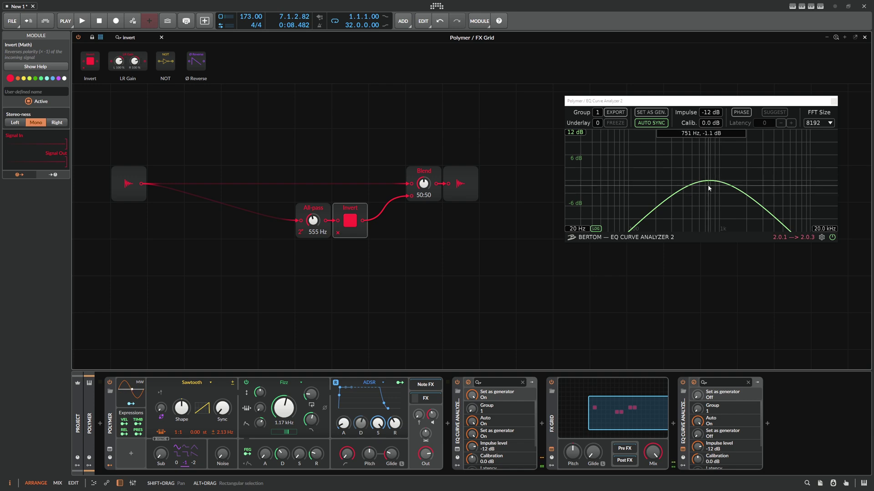
left_click_drag(314, 220, 314, 229)
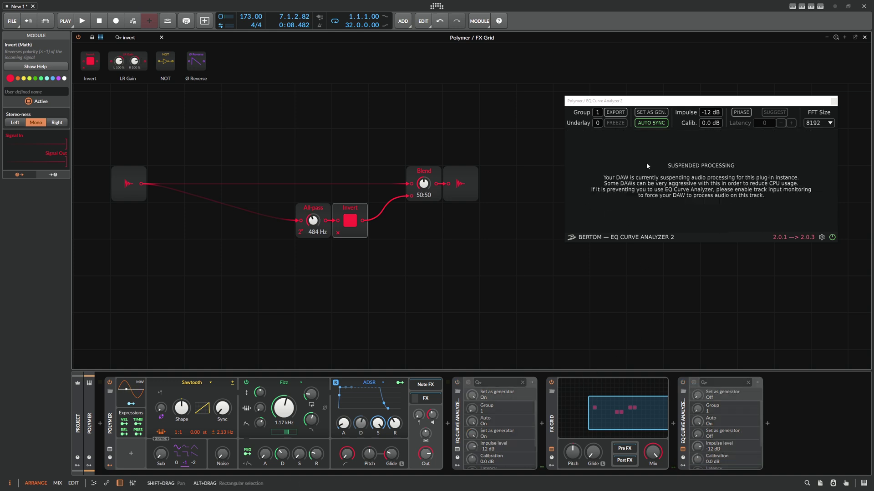
left_click_drag(312, 220, 312, 211)
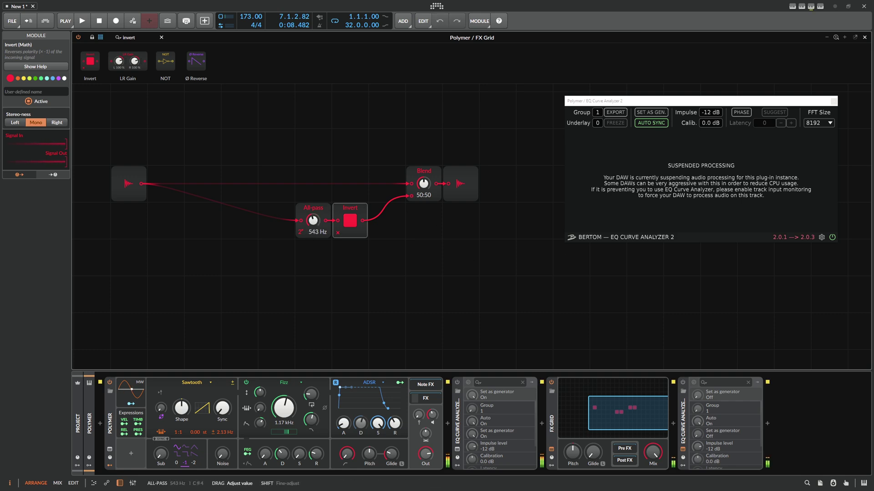
left_click_drag(312, 220, 313, 232)
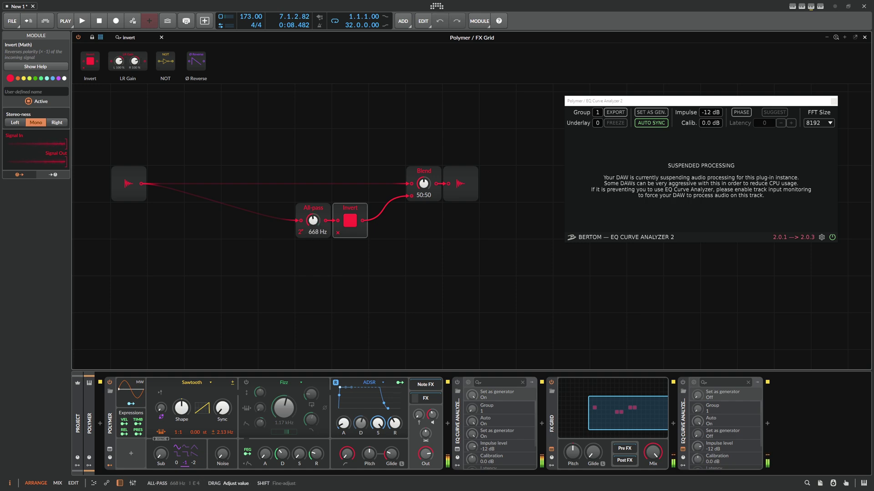
left_click_drag(318, 224, 319, 238)
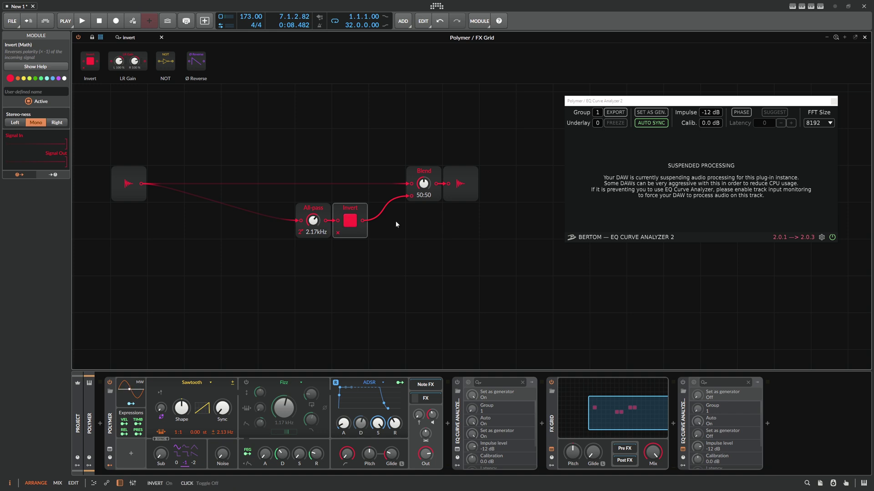
Re-enable the EQ analyzer, switch Invert off, and shift the All-pass, Invert and Blend left.
left_click(456, 383)
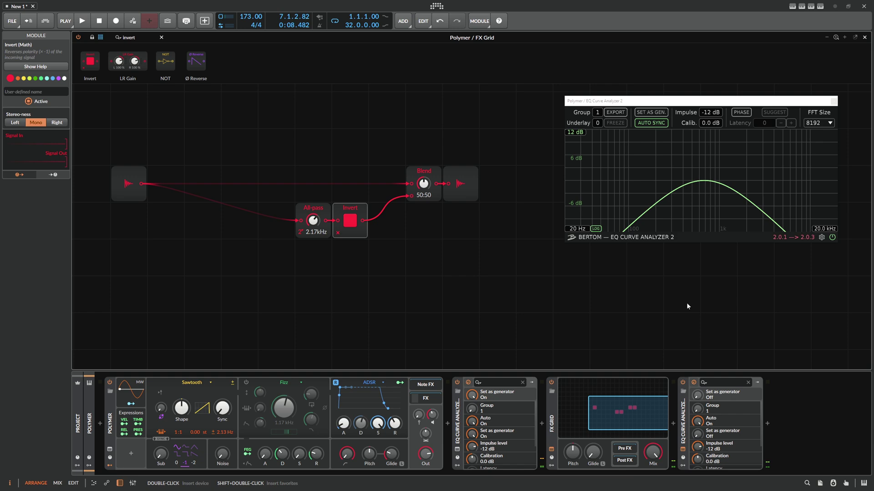
left_click(354, 221)
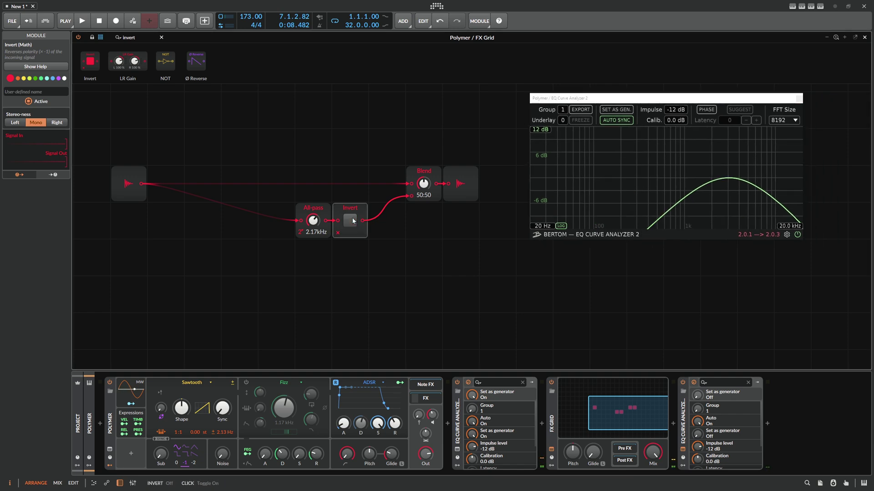
left_click(366, 252)
left_click_drag(367, 251, 238, 207)
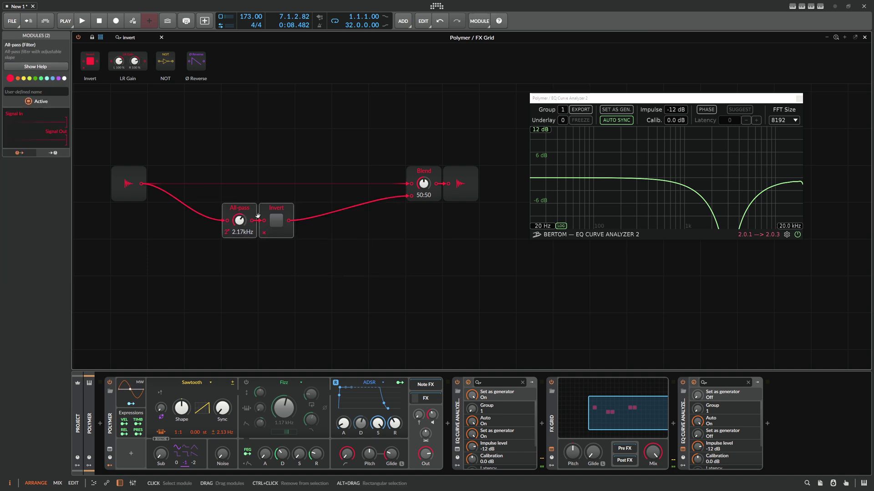
left_click_drag(440, 193, 450, 220)
left_click_drag(392, 174, 280, 176)
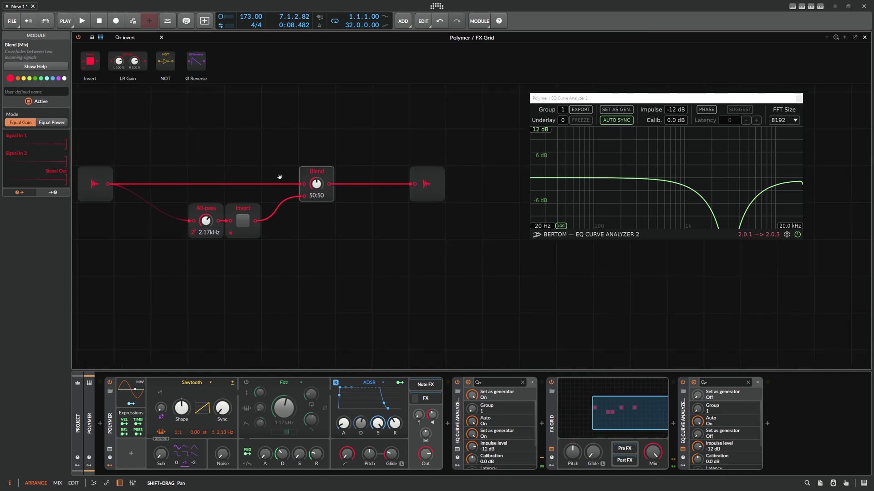
left_click_drag(576, 101, 604, 98)
left_click_drag(364, 151, 316, 174)
left_click_drag(351, 249, 228, 205)
Duplicate the All-pass/Invert/Blend stage with Ctrl+D and feed the first Blend's output into the copy.
left_click_drag(320, 253, 204, 141)
key("ctrl+d")
left_click_drag(233, 275, 344, 260)
left_click_drag(308, 179, 320, 253)
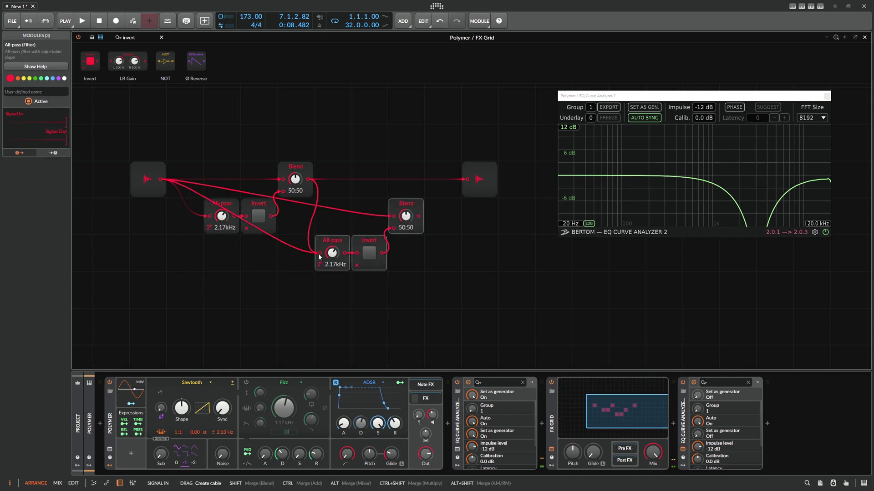
left_click_drag(308, 179, 411, 168)
left_click(411, 205)
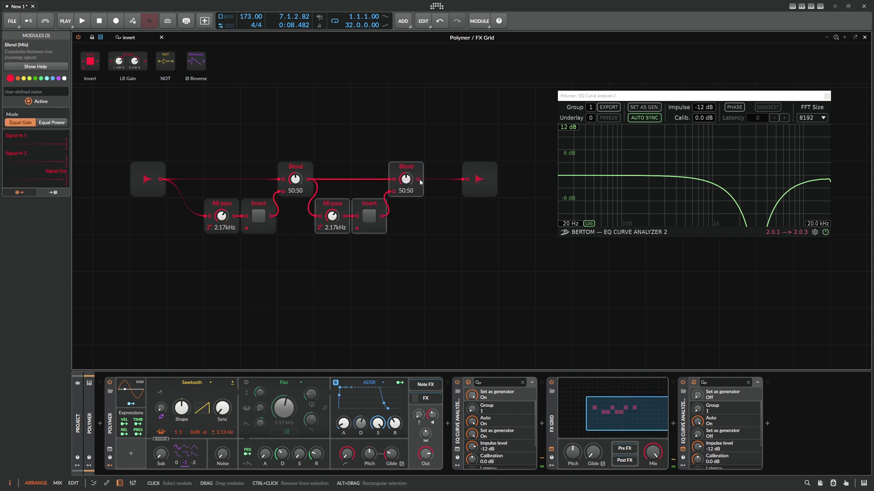
left_click_drag(438, 244, 327, 156)
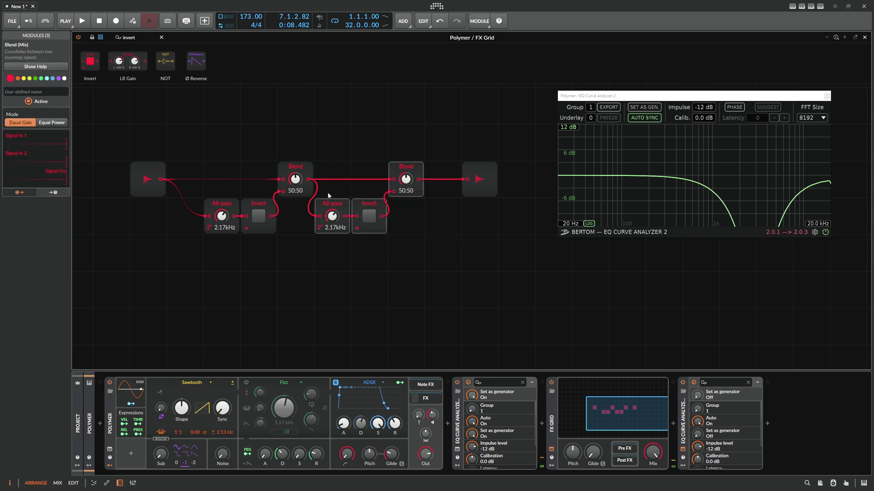
Toggle the Invert modules, leaving the first Invert switched on.
left_click(370, 217)
left_click(369, 217)
left_click(258, 216)
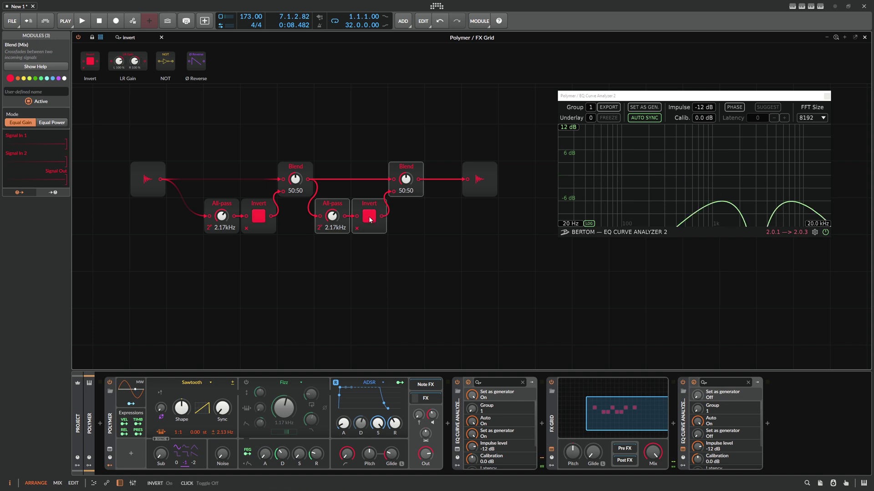
Try Blend mixes such as 59:41, 86:14 and 31:69, then reset the second Blend to 50:50.
left_click_drag(406, 179, 408, 181)
left_click_drag(296, 180, 296, 196)
mouse_move(406, 180)
left_mouse_down()
mouse_move(406, 189)
mouse_move(406, 173)
left_mouse_up()
left_click_drag(295, 179, 296, 158)
left_click_drag(295, 205, 296, 209)
double_click(406, 180)
left_click_drag(339, 138, 306, 125)
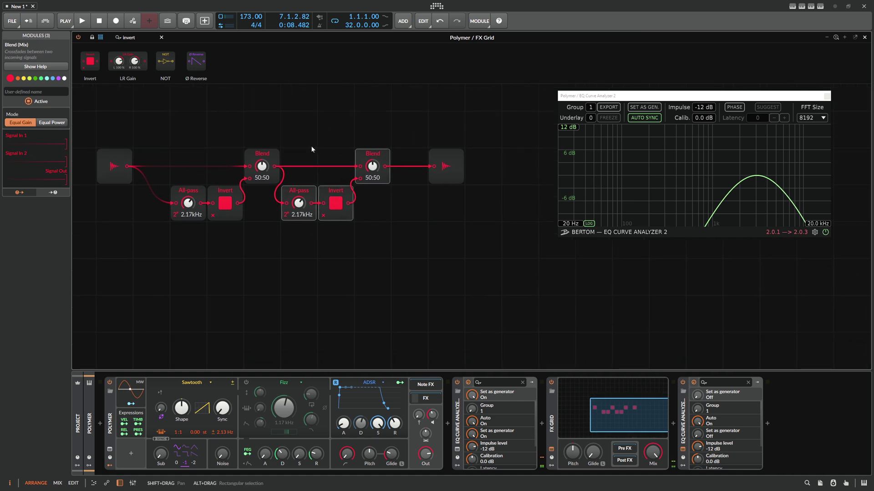
Move Audio Out right and copy a third stage, cabled after the middle Blend.
left_click_drag(444, 158, 499, 158)
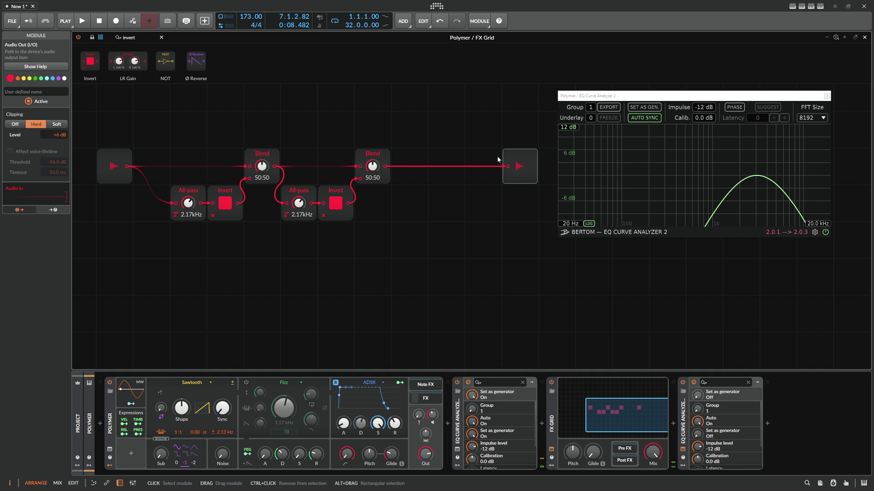
left_click_drag(393, 195, 287, 197)
left_click_drag(287, 232, 204, 138)
left_click_drag(191, 216, 292, 206)
left_click_drag(279, 170, 364, 169)
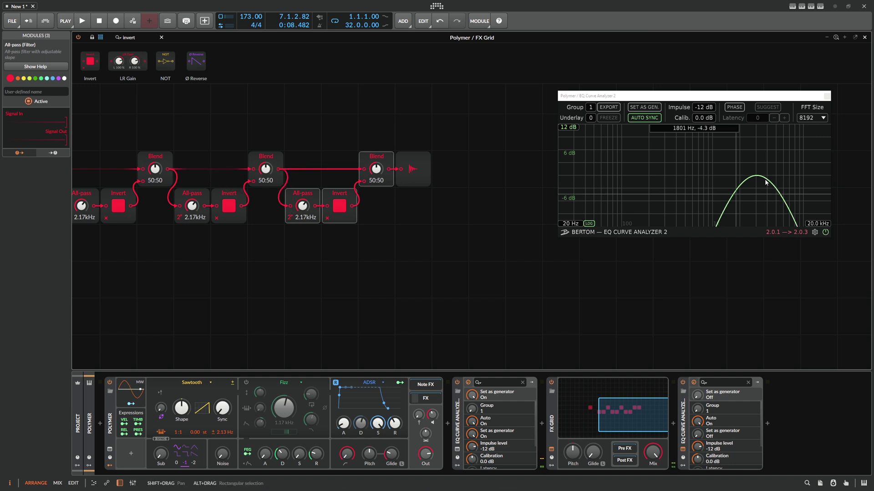
Move Audio Out further right and duplicate a fourth stage, cabled after the previous Blend.
left_click(412, 169)
left_click_drag(414, 162, 524, 164)
left_click_drag(479, 144, 388, 141)
left_click_drag(335, 222, 219, 166)
key("ctrl+d")
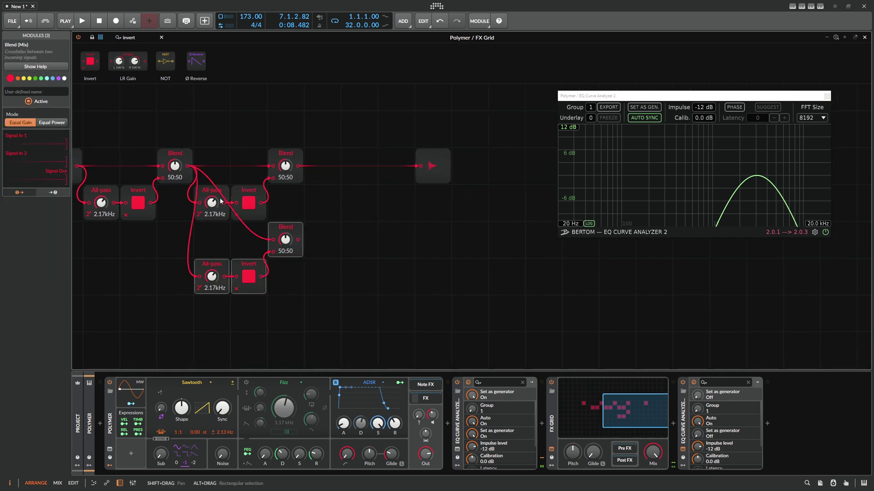
left_click_drag(212, 263, 383, 197)
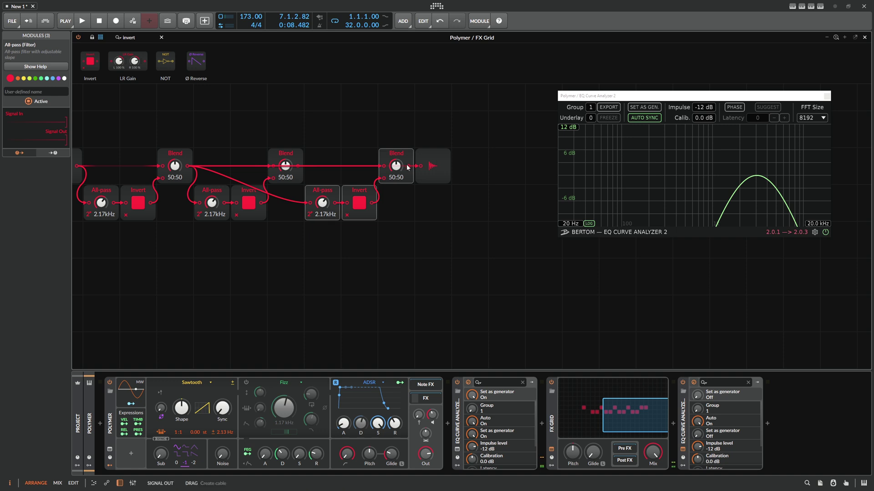
left_click_drag(328, 169, 384, 166)
left_click_drag(298, 166, 311, 203)
left_click_drag(330, 270, 397, 265)
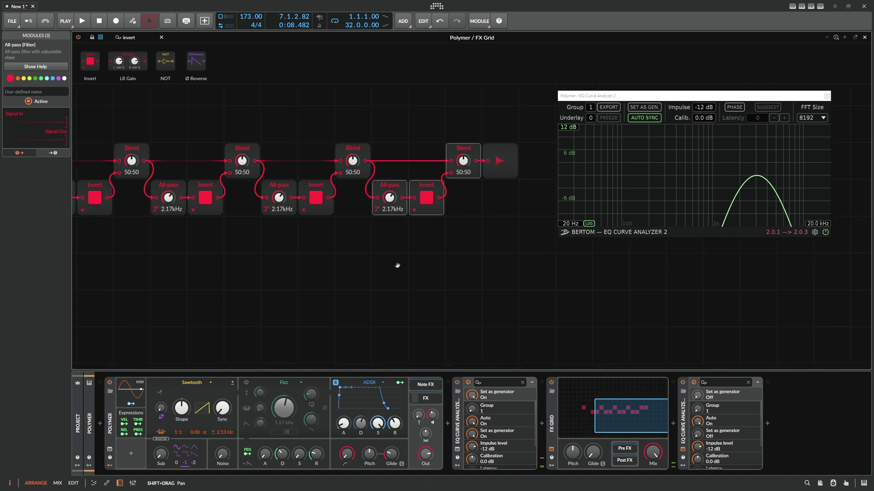
left_click(552, 465)
Add a Macro modulator to the FX Grid.
left_click(564, 395)
type("mac")
key("Down")
key("Down")
key("Return")
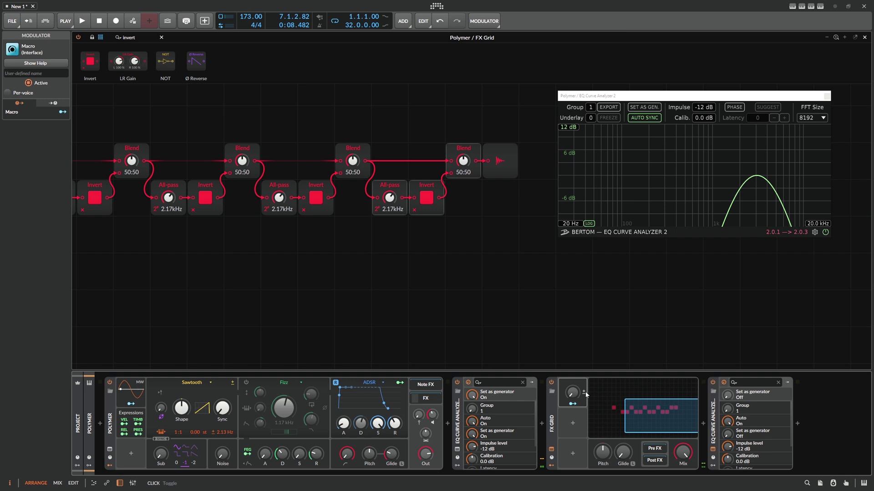
left_click_drag(387, 270, 478, 289)
Reset all four All-pass frequencies to 262 Hz.
double_click(163, 223)
double_click(273, 223)
double_click(384, 223)
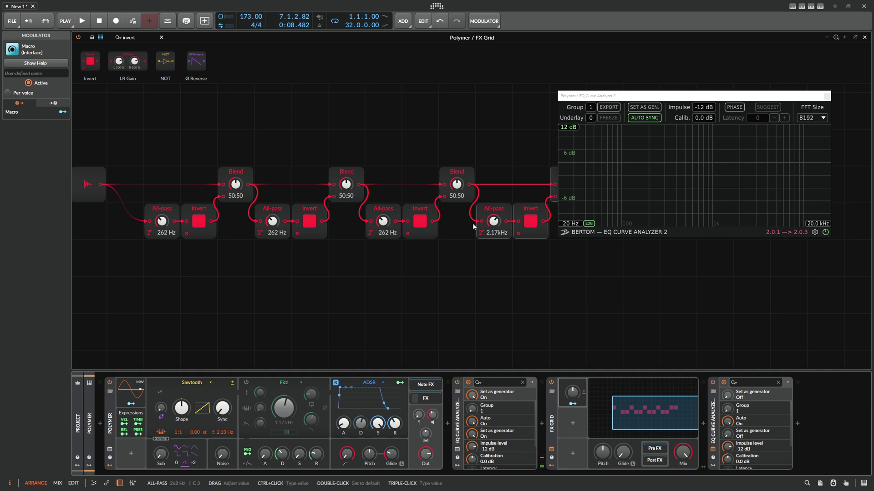
double_click(494, 222)
scroll(455, 165, "right", 3)
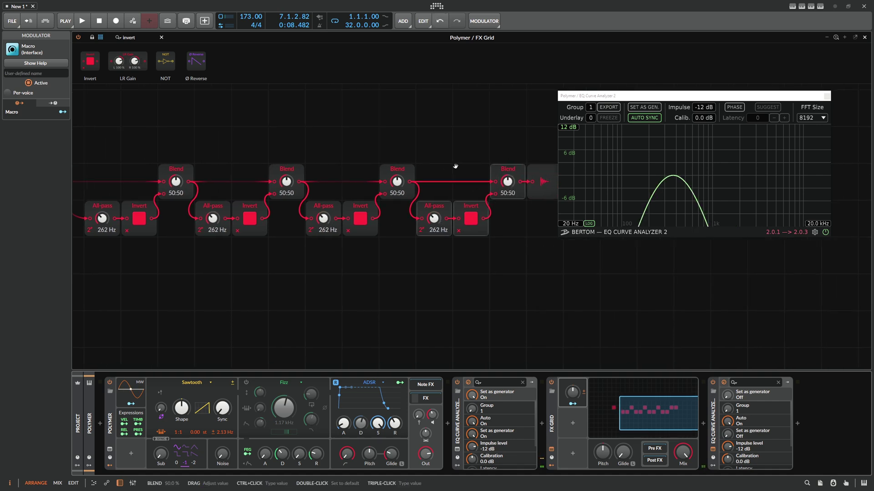
scroll(455, 166, "left", 3)
Assign the macro to the All-pass frequency knobs.
left_click_drag(232, 219, 232, 159)
left_click_drag(340, 219, 341, 174)
left_click_drag(452, 219, 471, 191)
scroll(409, 160, "right", 3)
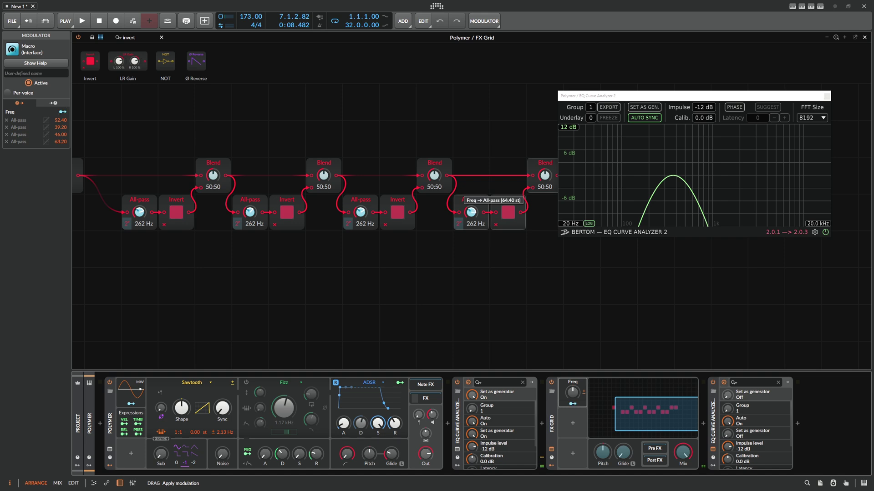
Set each of the four All-pass modulation amounts to 60.00.
double_click(59, 120)
type("60")
key("Return")
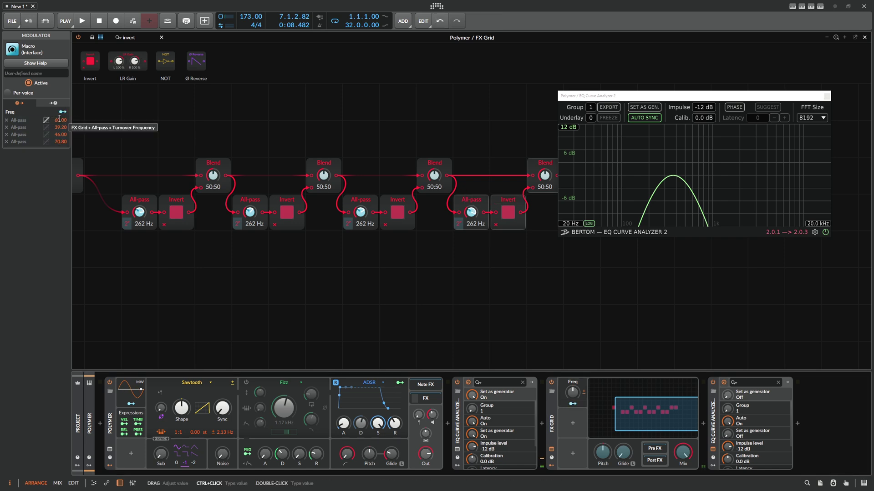
double_click(57, 127)
type("60")
key("Return")
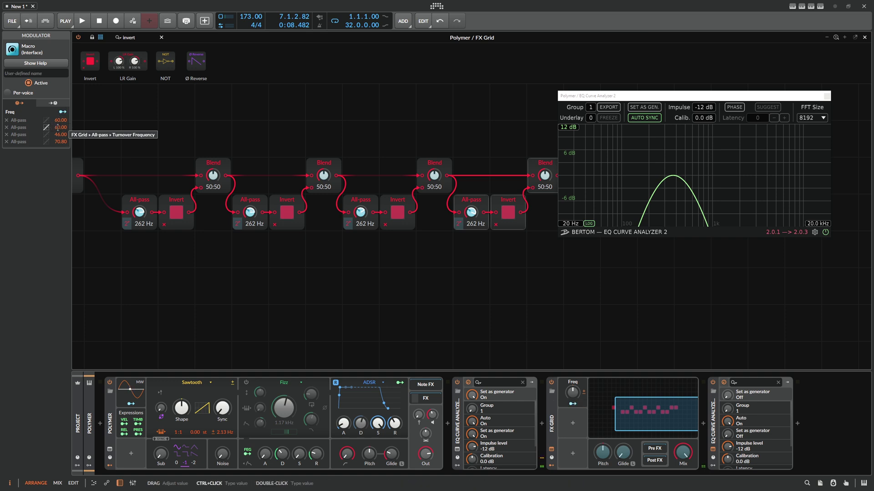
double_click(64, 140)
type("60")
key("Return")
double_click(64, 134)
type("60")
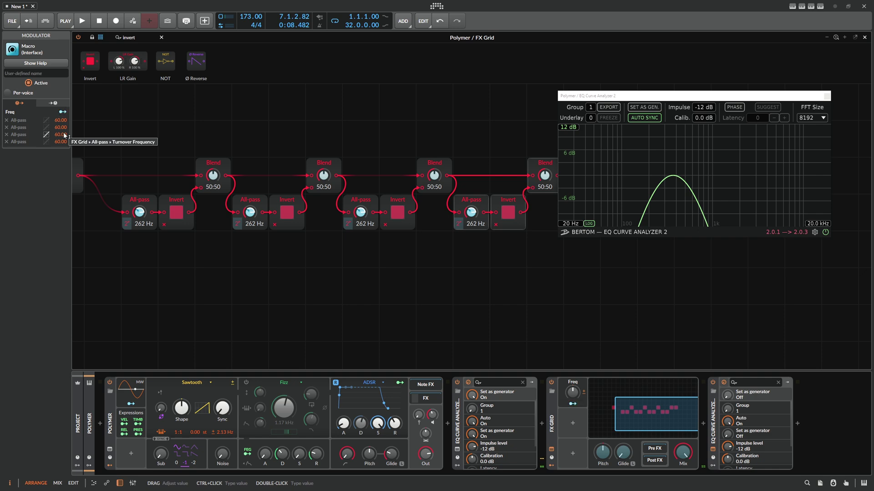
key("Return")
left_click_drag(229, 159, 274, 148)
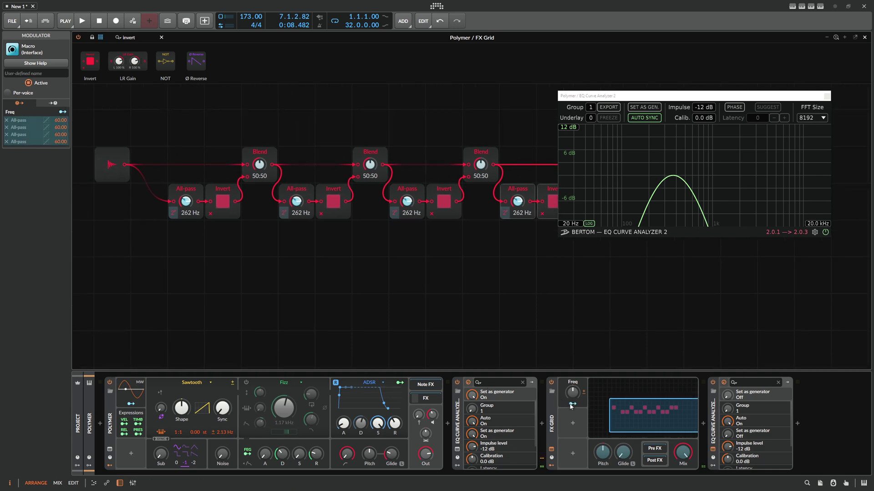
Turn off both EQ analyzers, sweep the Freq macro up and down, then re-enable the first analyzer.
left_click(457, 383)
left_click(716, 384)
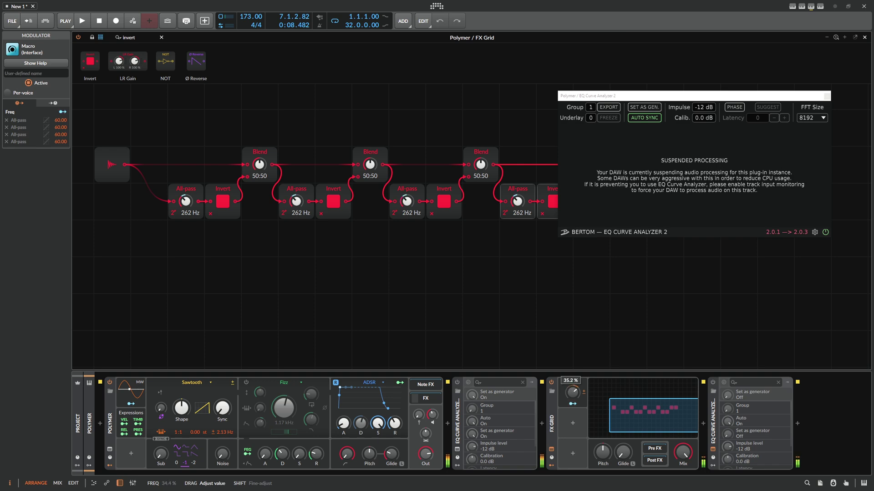
left_click_drag(572, 393, 573, 446)
mouse_move(572, 392)
left_mouse_down()
mouse_move(572, 406)
mouse_move(573, 388)
left_mouse_up()
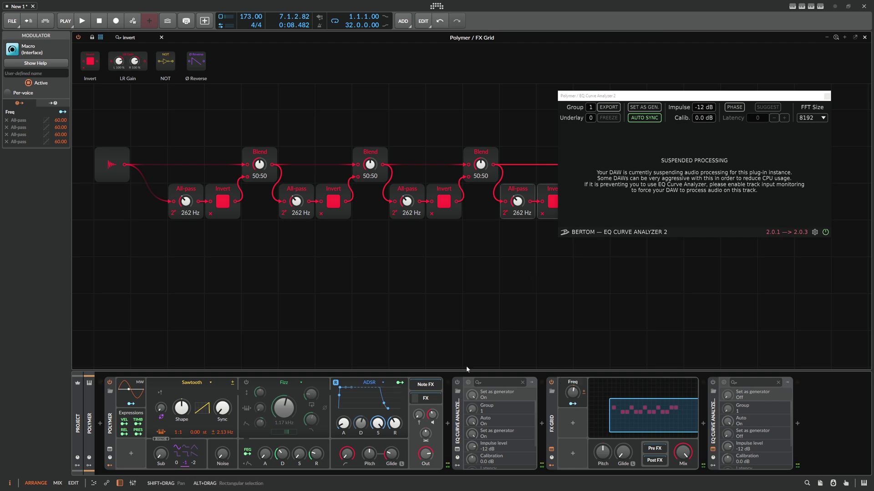
left_click(457, 382)
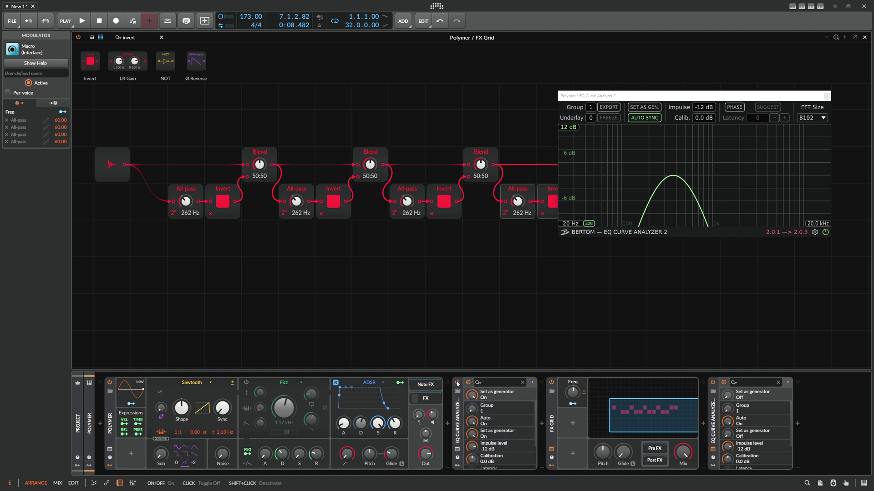
Select the later Blend, All-pass and Invert stages and delete them.
left_click_drag(461, 138, 373, 141)
scroll(401, 146, "down", 1)
left_click_drag(501, 133, 526, 136)
left_click(590, 99)
left_click_drag(591, 101, 631, 100)
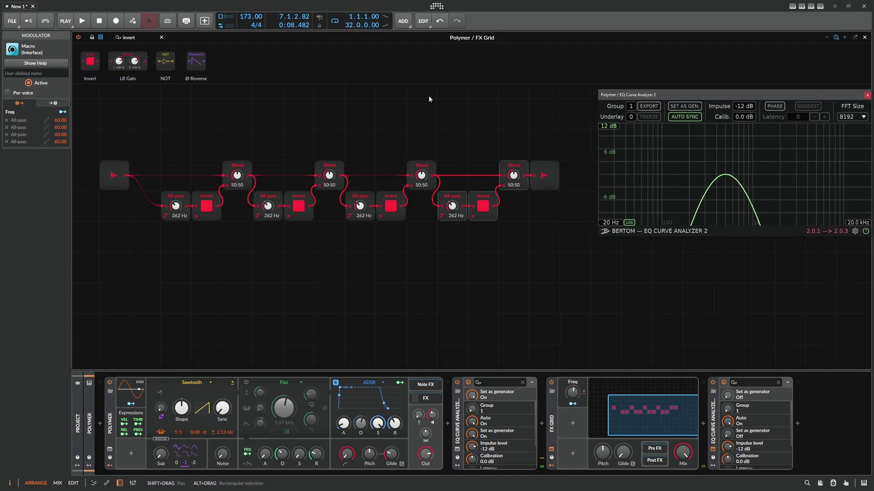
left_click(442, 122)
left_click_drag(523, 239, 227, 132)
key("Delete")
Place a Mixer before the output and cable the Invert output into it.
left_click(277, 198)
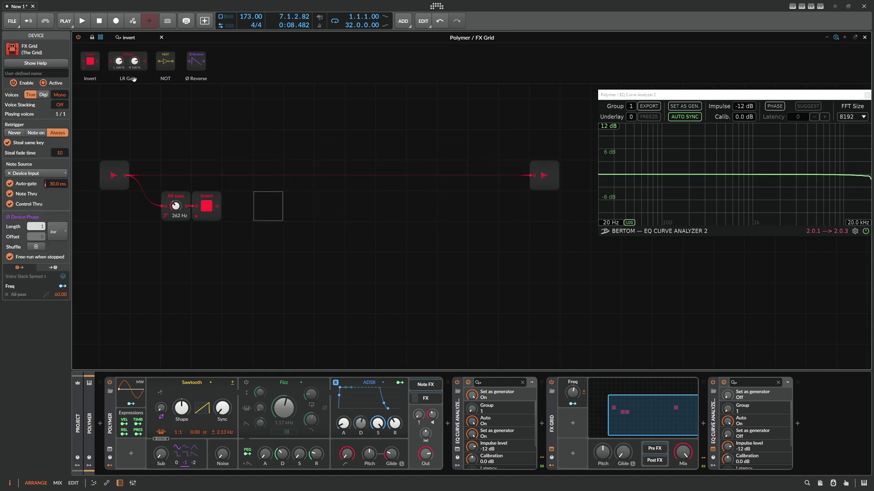
double_click(140, 39)
mouse_move(128, 62)
left_mouse_down()
mouse_move(405, 145)
mouse_move(137, 63)
left_mouse_up()
double_click(133, 40)
type("mix")
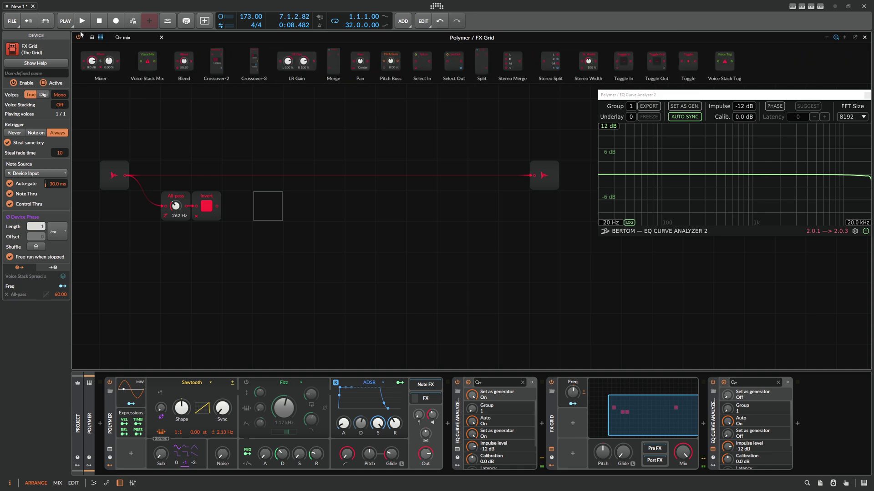
left_click_drag(99, 59, 469, 166)
left_click_drag(203, 160, 282, 166)
left_click_drag(335, 212, 504, 188)
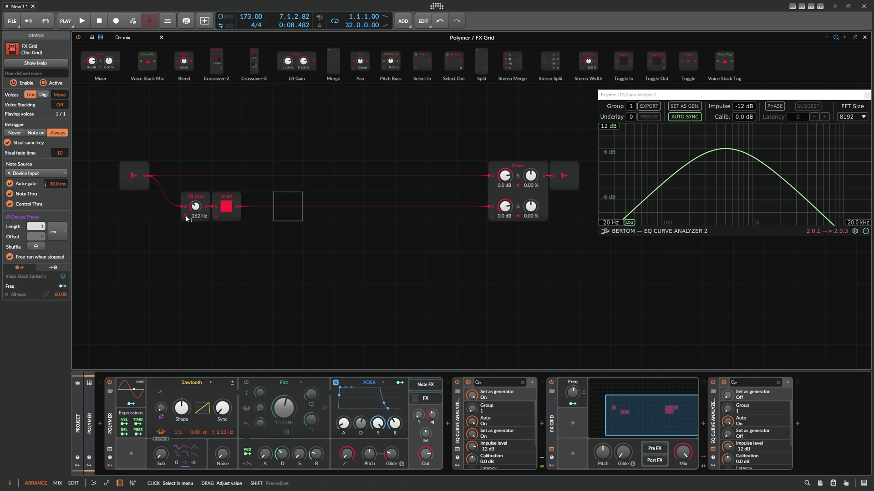
Set the All-pass to 3 poles at 523 Hz, then duplicate the All-pass/Invert pair.
left_click_drag(186, 217, 186, 217)
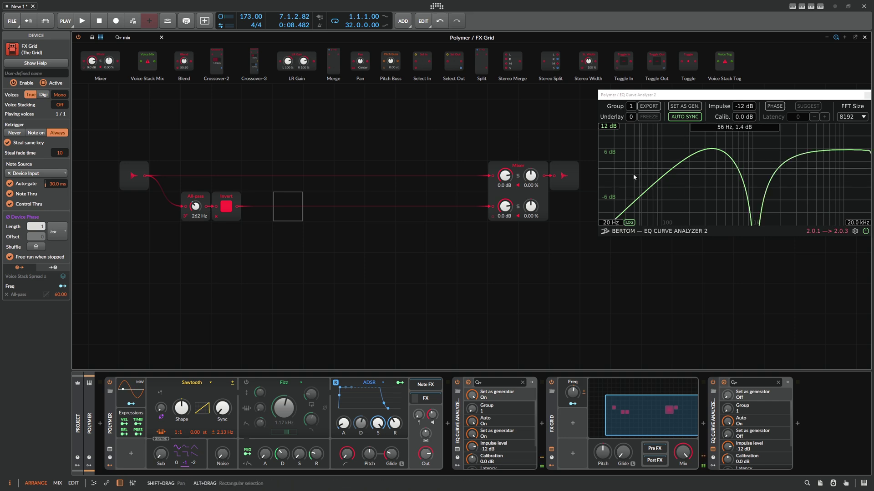
mouse_move(196, 206)
left_mouse_down()
mouse_move(218, 210)
mouse_move(184, 212)
left_mouse_up()
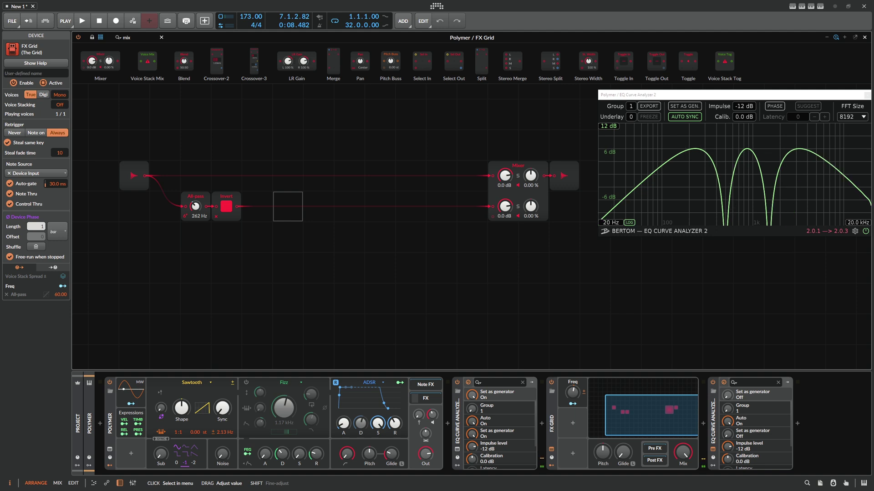
left_click_drag(294, 157, 320, 136)
left_click_drag(276, 217, 210, 179)
key("ctrl+d")
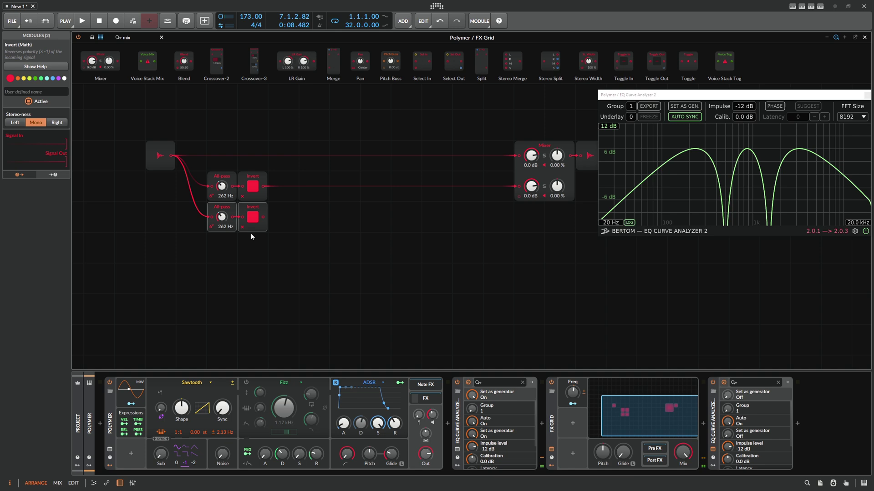
Cable the lower Invert into the Mixer, add Amplify at 42.5%, and raise the lower All-pass to 1.05 kHz.
left_click_drag(263, 217, 523, 224)
left_click_drag(499, 155, 459, 157)
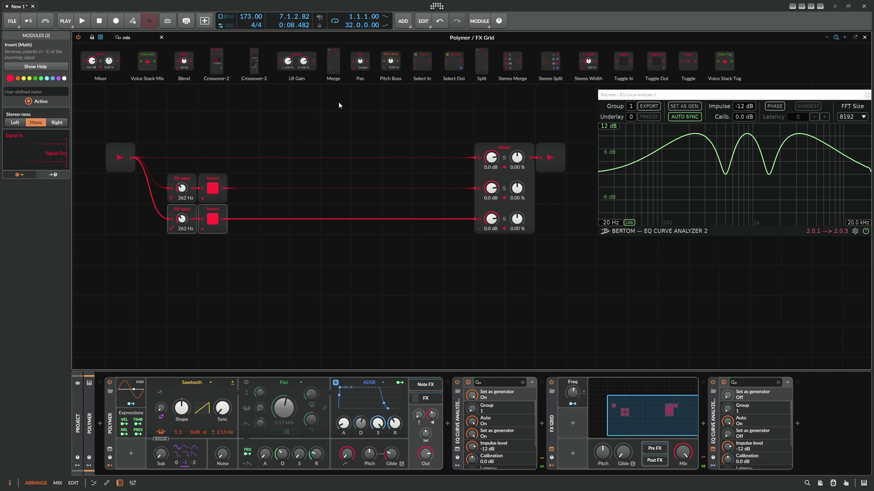
left_click(147, 39)
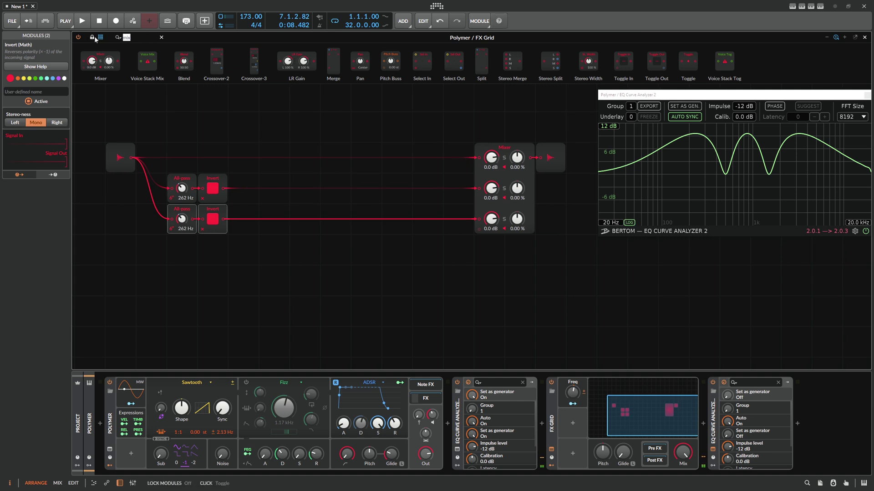
type("amp")
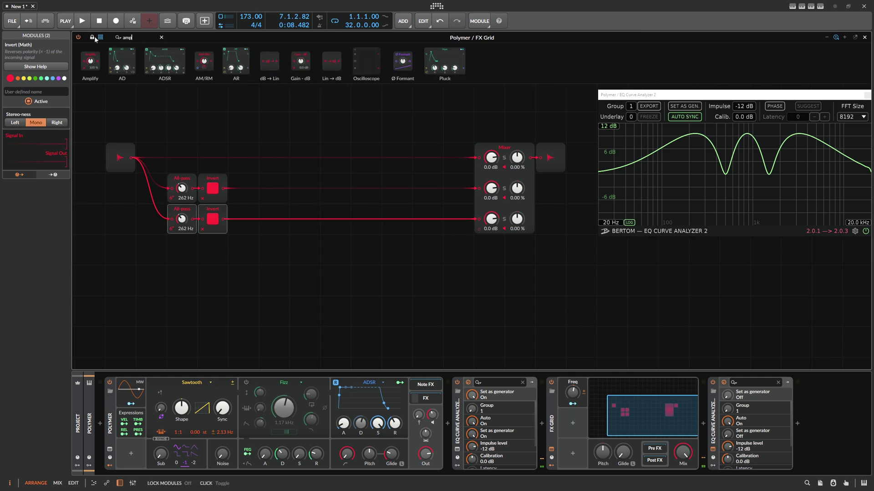
left_click_drag(90, 62, 498, 180)
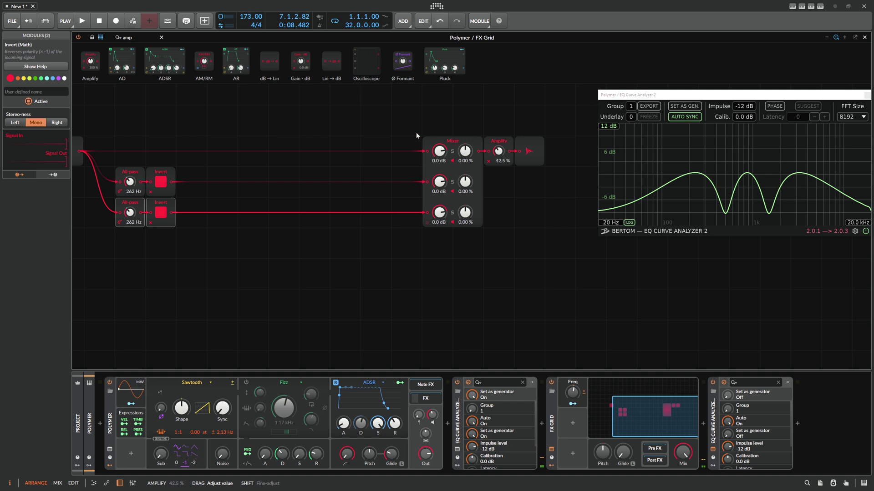
left_click_drag(211, 175, 238, 177)
left_click_drag(166, 222, 156, 205)
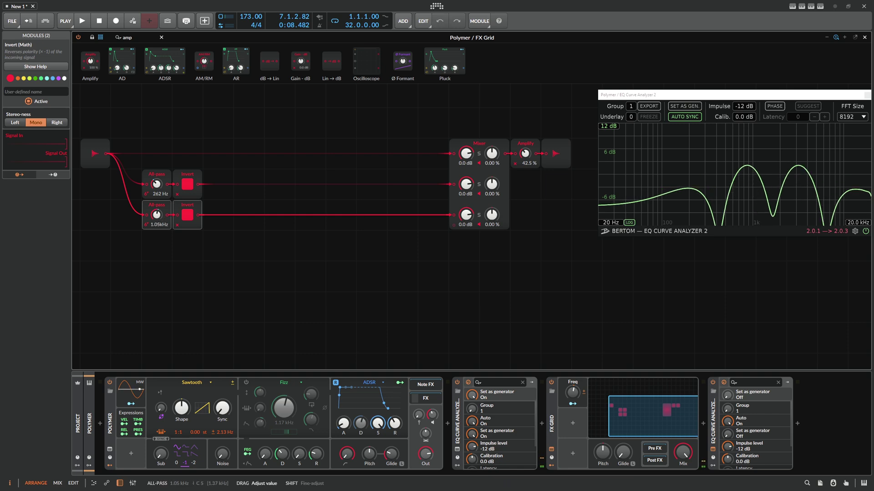
Reset the first All-pass to 262 Hz and set the lower All-pass to 1.91 kHz.
left_click_drag(709, 96, 664, 93)
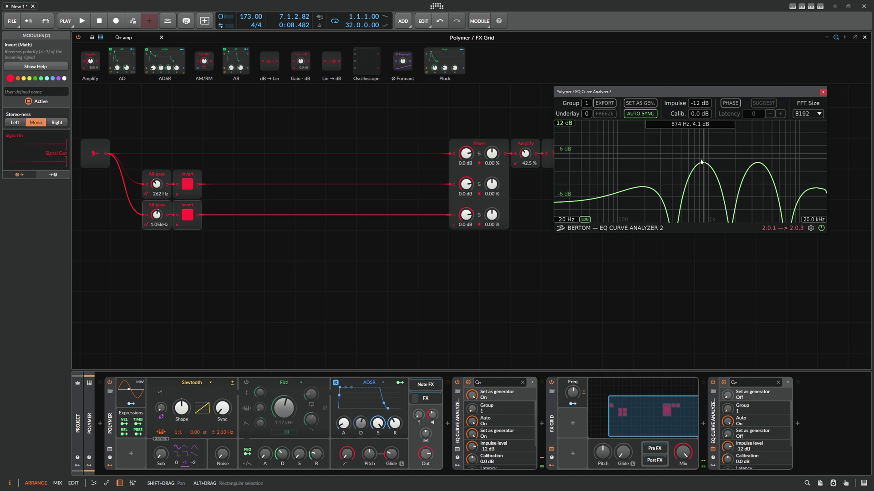
mouse_move(156, 215)
left_mouse_down()
mouse_move(157, 207)
mouse_move(156, 219)
left_mouse_up()
left_click_drag(572, 392, 572, 393)
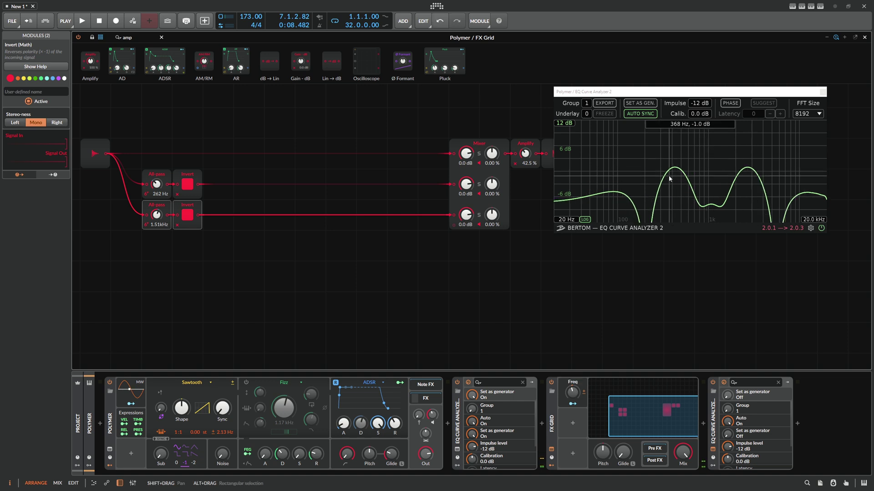
left_click_drag(157, 190, 157, 220)
double_click(157, 185)
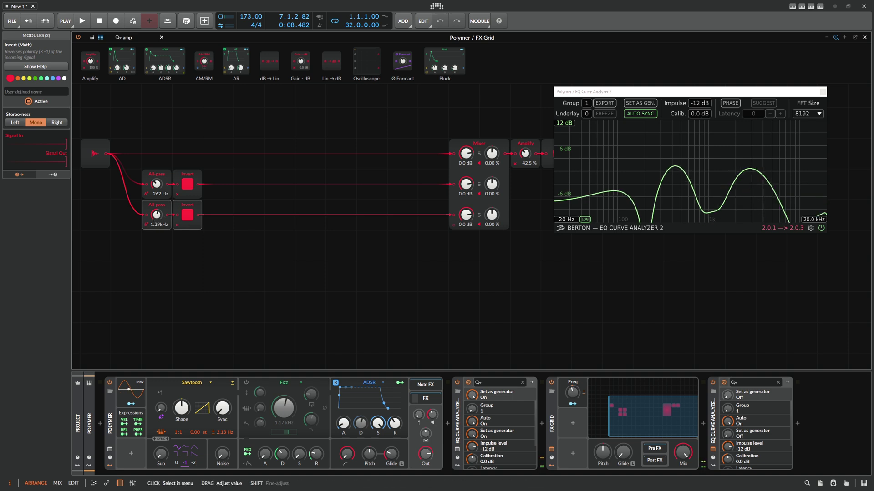
left_click_drag(156, 215, 157, 206)
Switch off both the bottom and top Invert modules.
left_click(189, 215)
left_click(189, 184)
left_click(188, 184)
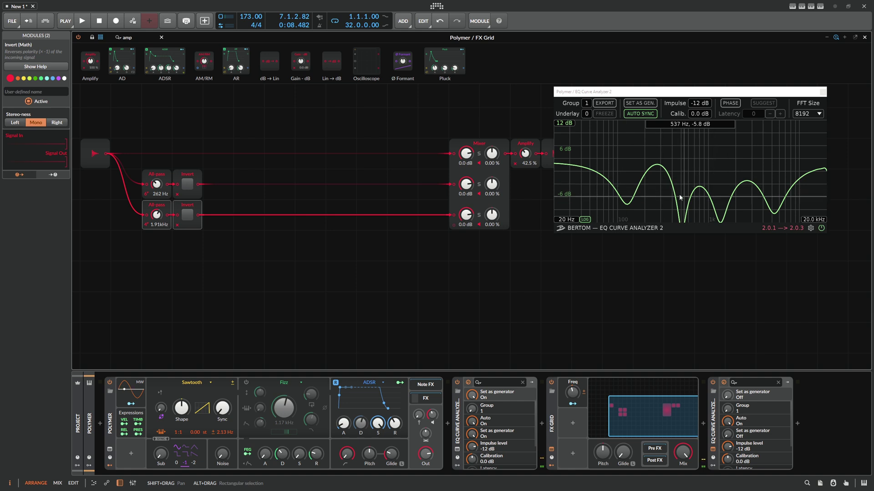
Set the Freq macro to 8.80 % and turn both EQ Curve Analyzers back on.
left_click(715, 383)
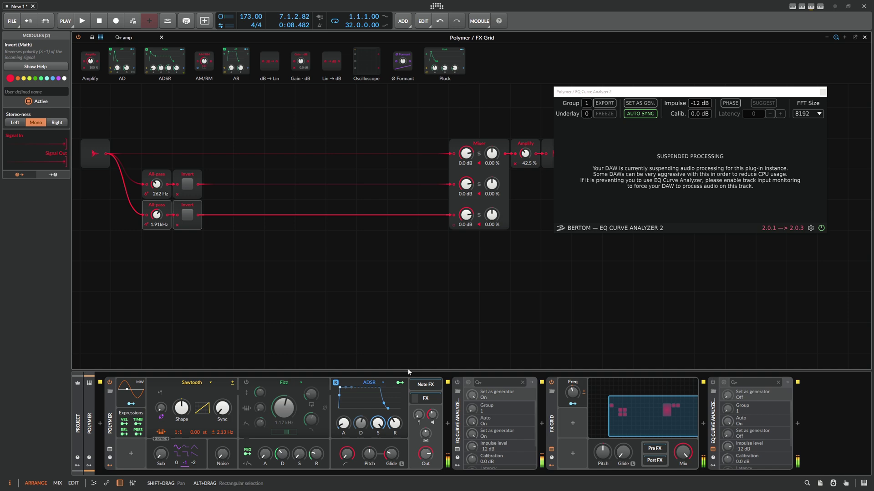
left_click_drag(576, 397, 576, 376)
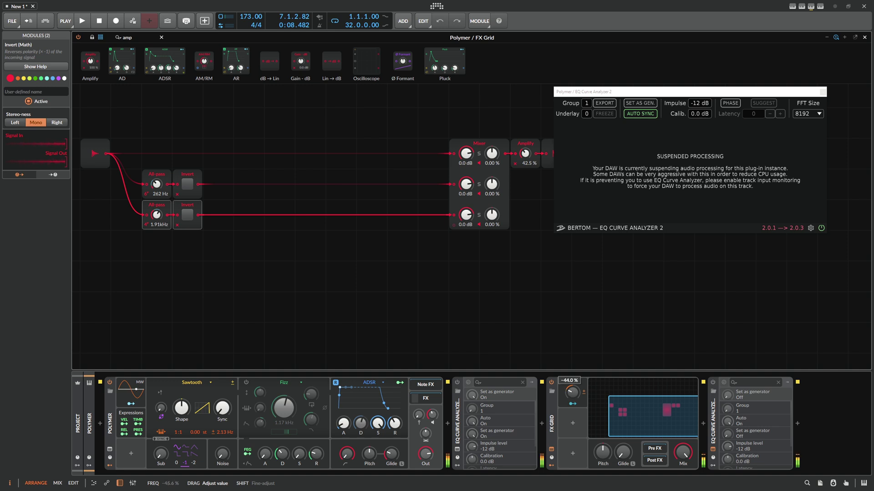
left_click_drag(577, 394, 577, 390)
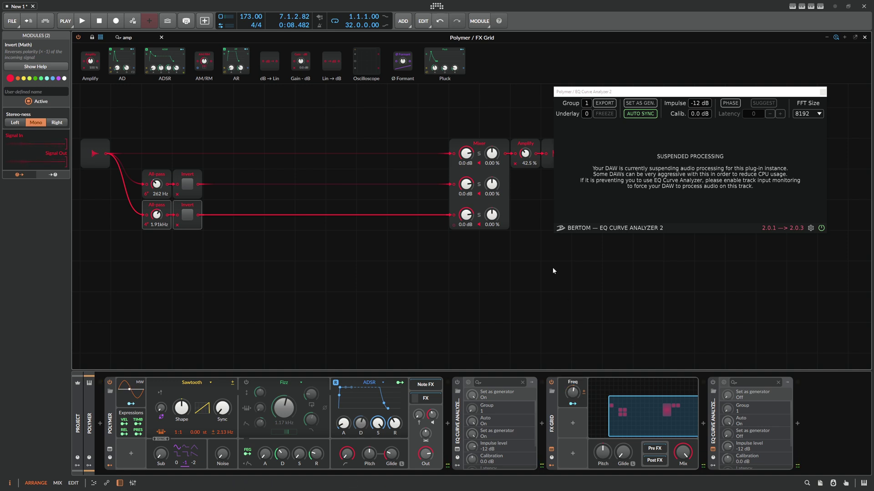
left_click(712, 383)
left_click(458, 382)
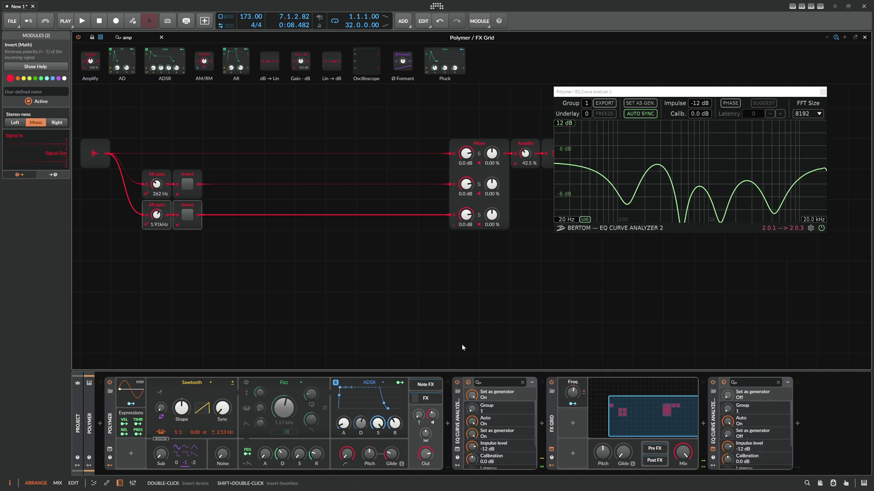
Rename the Freq macro to Cutoff and reset it to centre.
left_click_drag(194, 177, 213, 198)
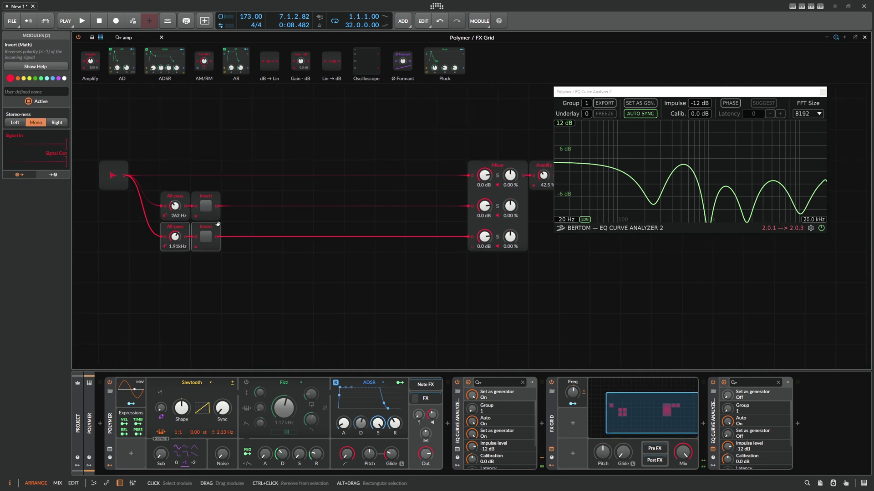
left_click_drag(326, 215, 279, 210)
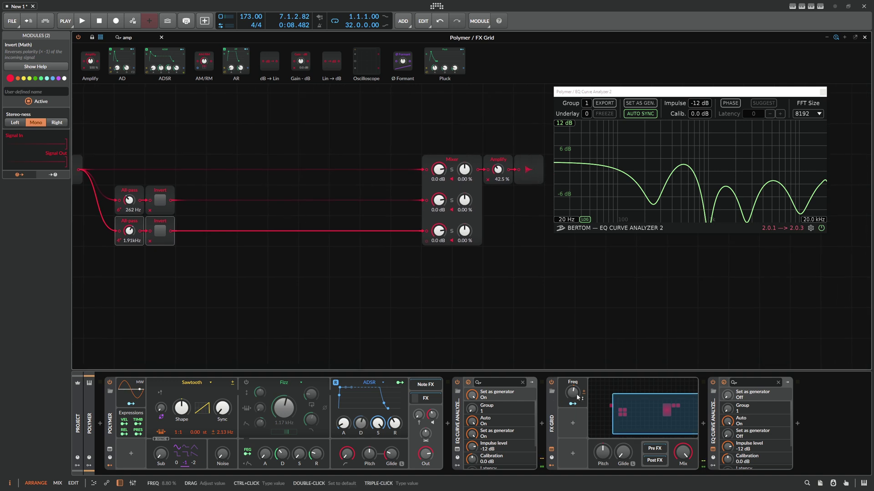
double_click(573, 382)
type("Cutoff")
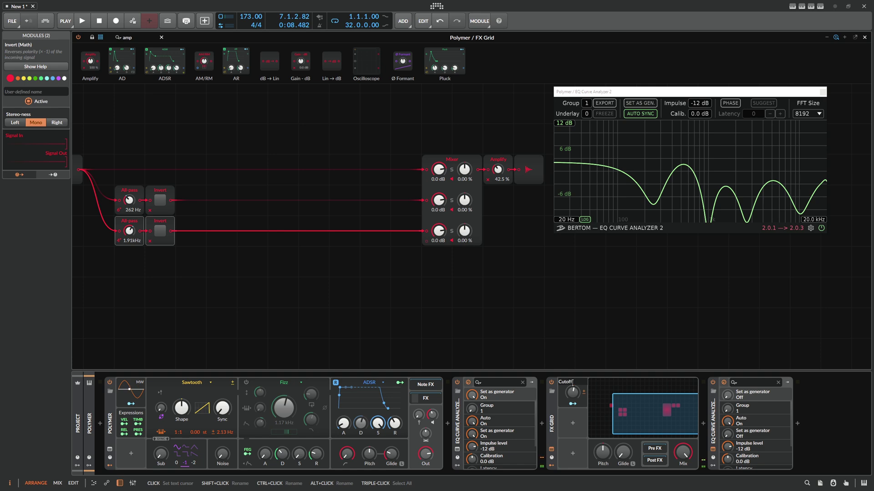
key("Return")
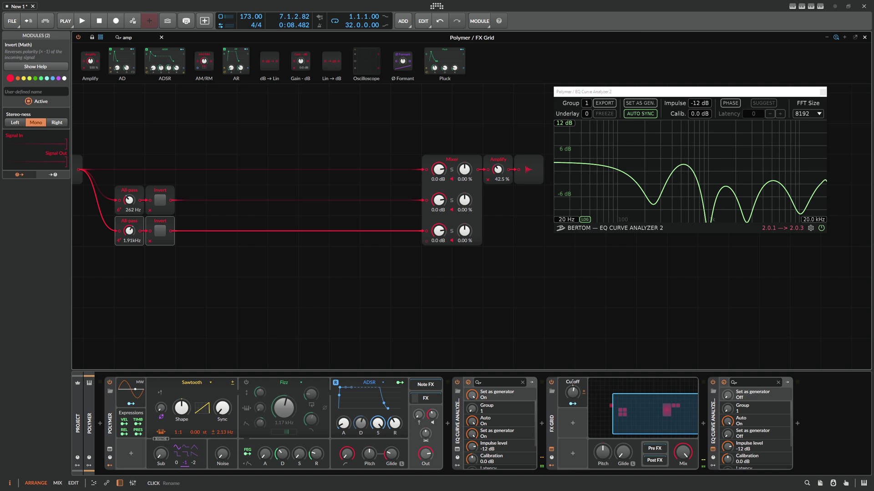
double_click(573, 391)
Duplicate the lower All-pass/Invert pair into a third row, wire it to the Mixer's fourth input, and set order 3°.
left_click_drag(418, 264, 430, 265)
scroll(403, 259, "down", 1)
left_click_drag(359, 254, 357, 254)
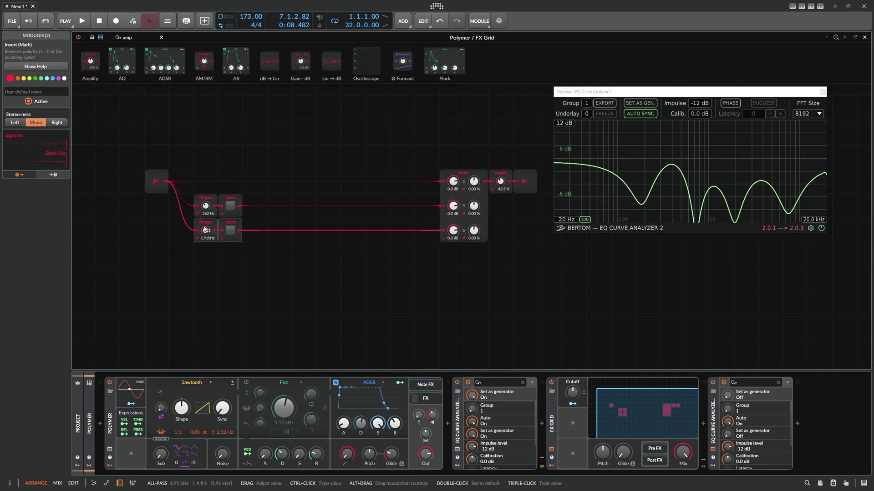
left_click_drag(253, 259, 199, 223)
key("ctrl+d")
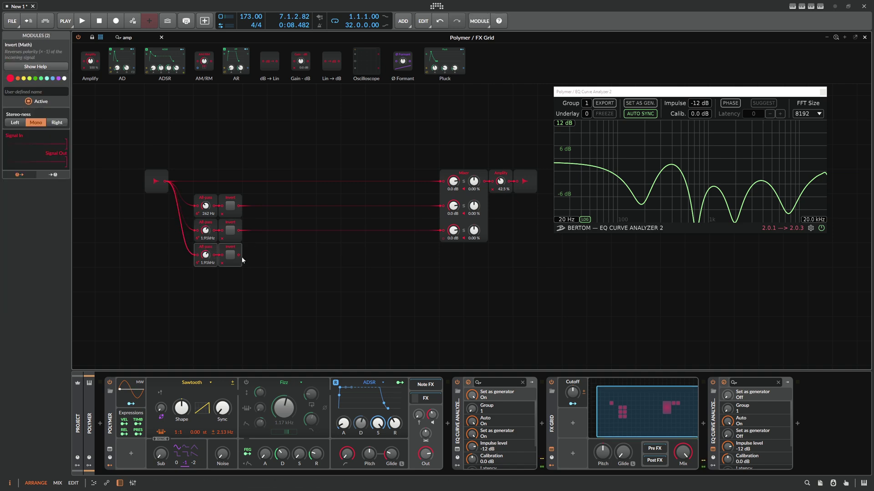
left_click_drag(240, 257, 446, 245)
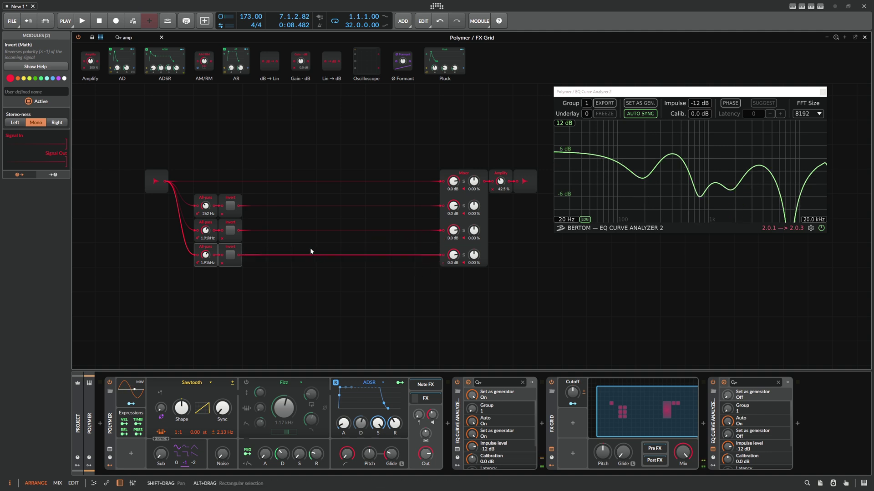
left_click(231, 258)
left_click(231, 258)
left_click_drag(199, 261, 199, 271)
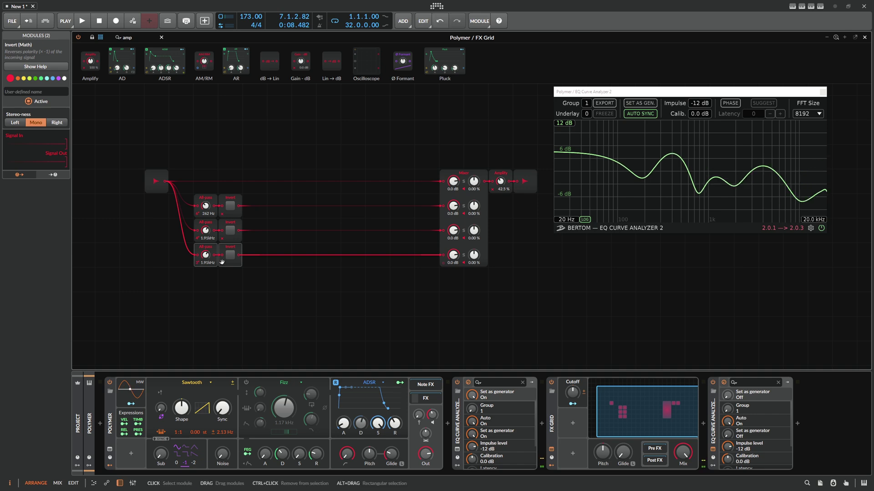
Move the Amplify and output modules three cells to the right.
left_click_drag(375, 163, 296, 152)
left_click_drag(493, 190, 423, 169)
left_click_drag(438, 165, 511, 166)
left_click_drag(420, 143, 393, 135)
left_click_drag(97, 171, 100, 184)
Paste a copy of the All-pass right of the Mixer and feed the Mixer into it.
key("ctrl+c")
left_click(414, 190)
key("ctrl+v")
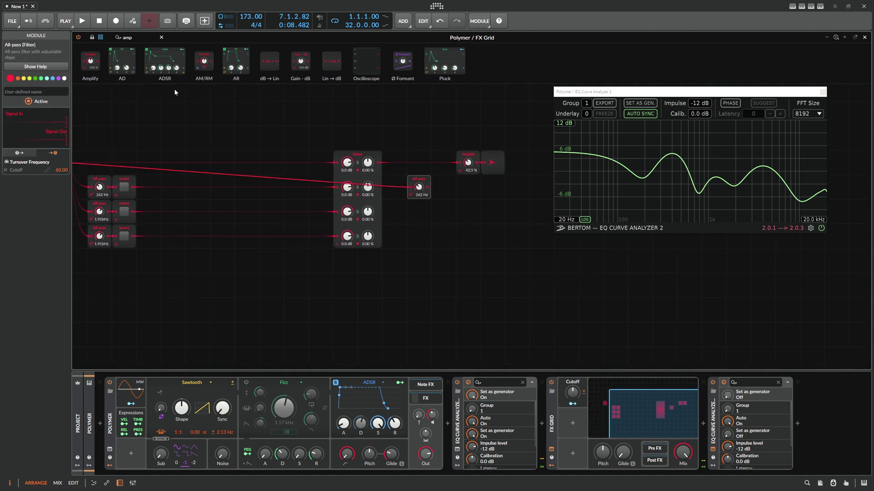
left_click_drag(402, 175, 411, 187)
Insert a Blend between Mixer and Amplify, and an Invert between the All-pass and Blend.
left_click(137, 38)
type("nd")
left_click_drag(87, 63, 419, 171)
double_click(144, 38)
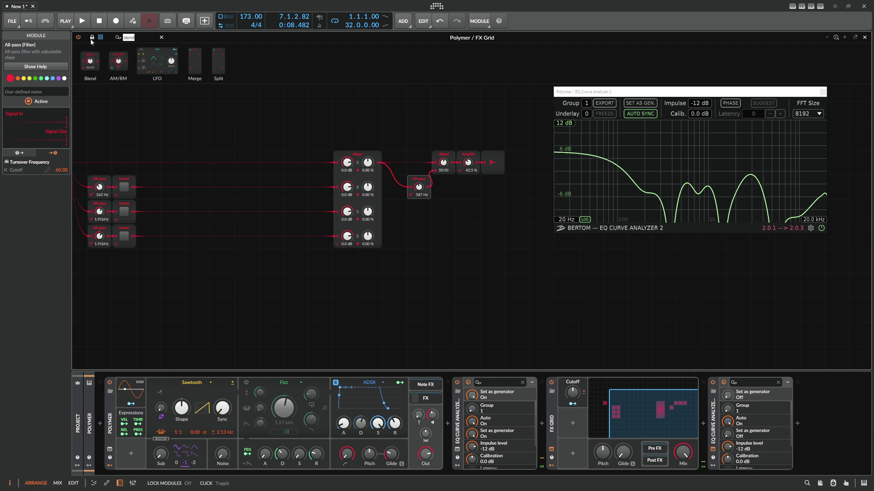
type("inv")
left_click_drag(90, 61, 419, 205)
Set the Blend balance to 26:74 and lower the Cutoff macro to -32.8 %.
left_click_drag(448, 164, 447, 153)
left_click_drag(419, 187, 419, 189)
left_click_drag(329, 136, 409, 134)
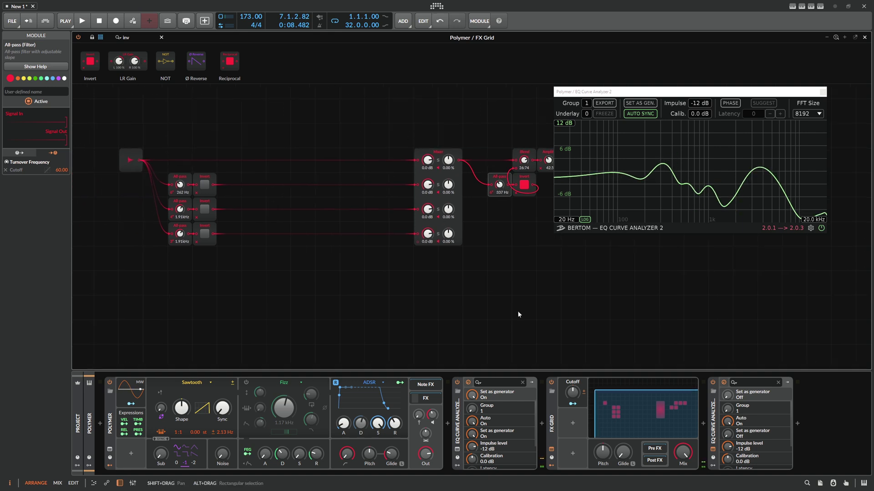
left_click_drag(572, 392, 572, 374)
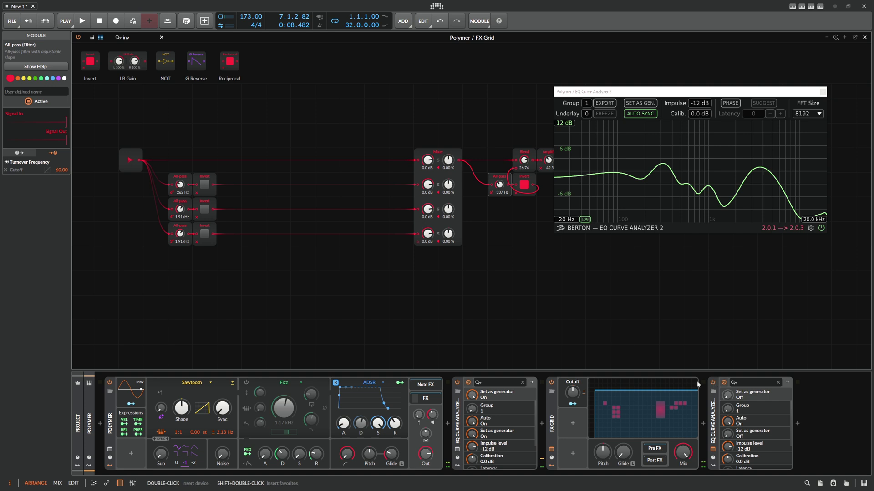
Sweep the Cutoff macro, reset it to centre, and turn the second EQ analyzer back on.
left_click(469, 383)
left_click(724, 382)
mouse_move(572, 393)
left_mouse_down()
mouse_move(572, 400)
mouse_move(572, 380)
mouse_move(572, 394)
left_mouse_up()
double_click(572, 393)
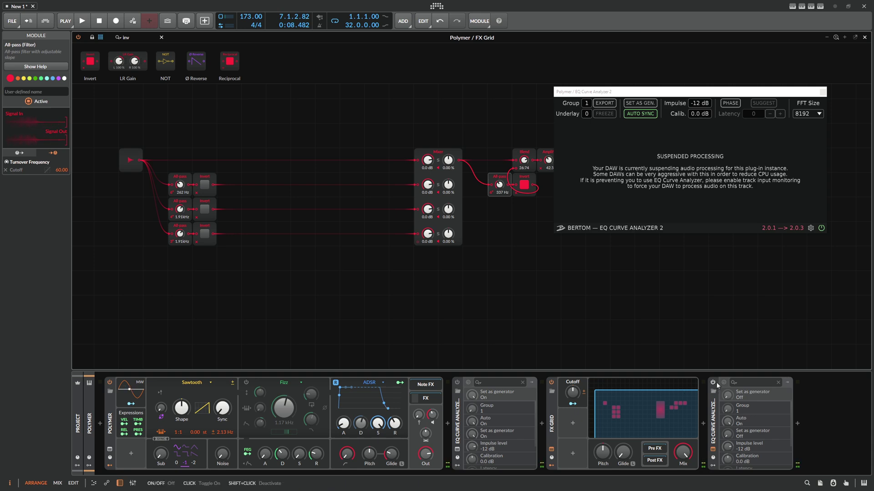
left_click(713, 382)
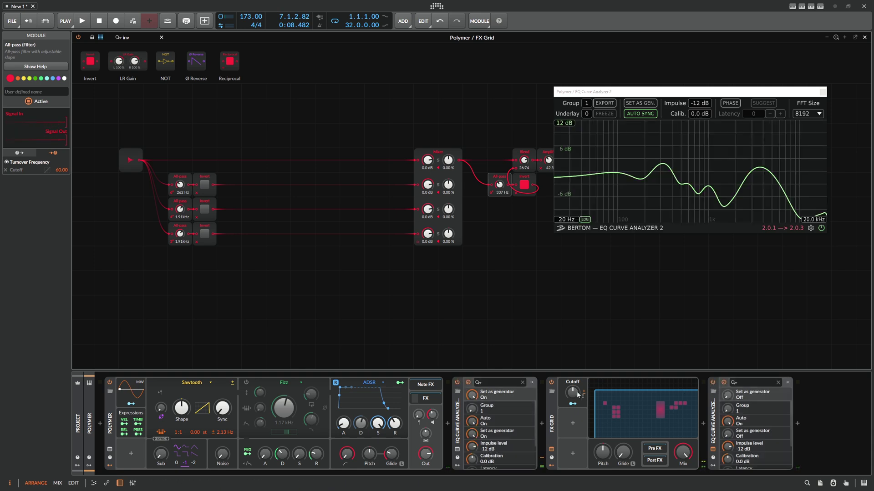
Add a Macro modulator to the FX Grid and name it Morph.
left_click(574, 423)
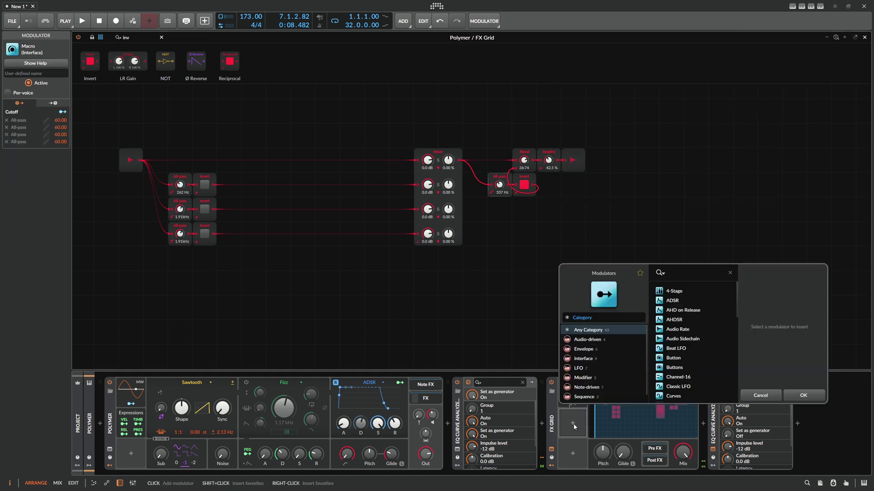
type("mac")
key("Down")
key("Down")
key("Return")
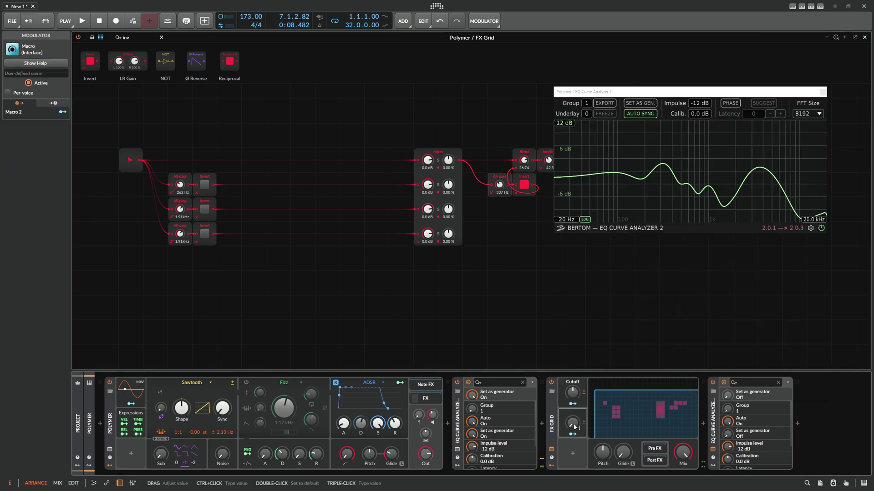
double_click(574, 412)
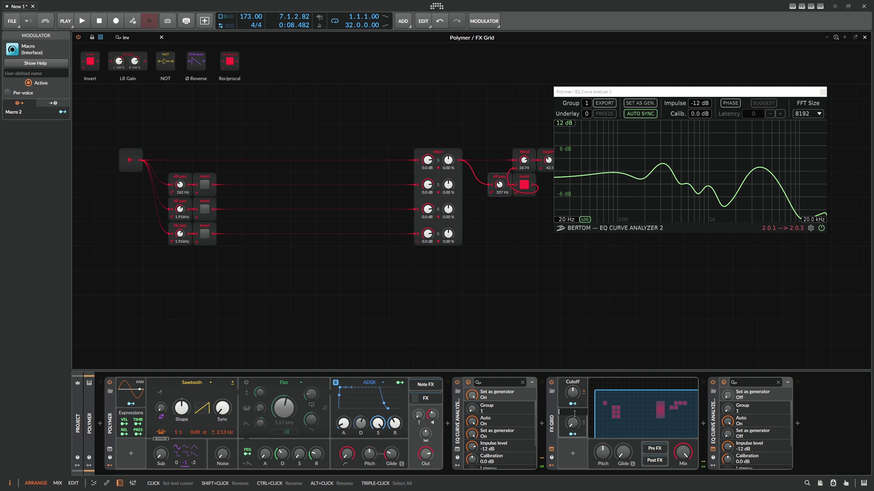
type("Morph")
key("Return")
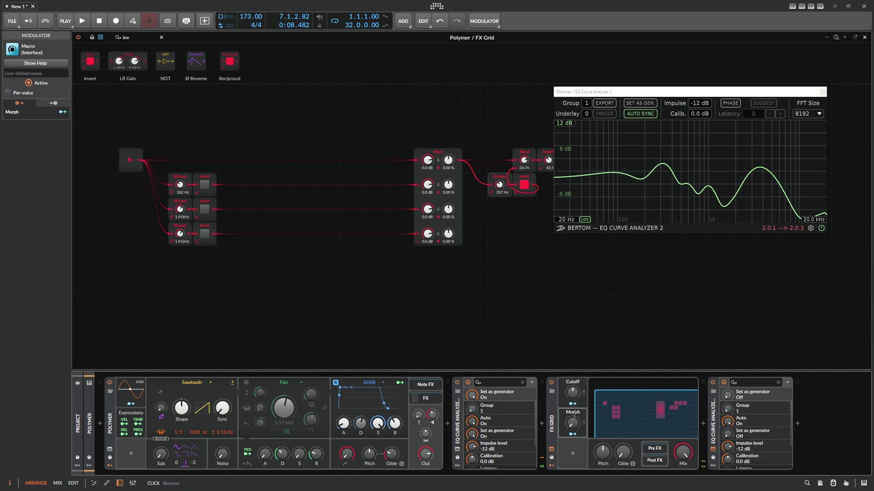
Set Morph to 15.6 % and map it to the second All-pass frequency.
left_click(572, 434)
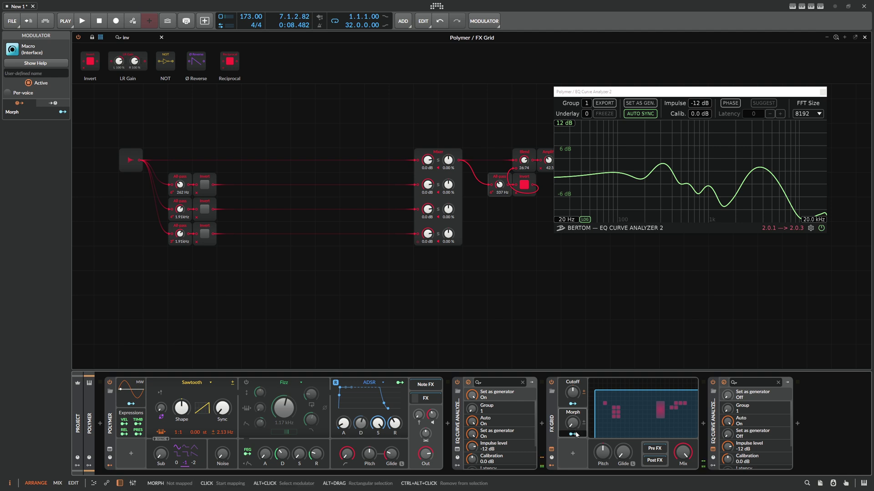
left_click_drag(248, 148, 242, 143)
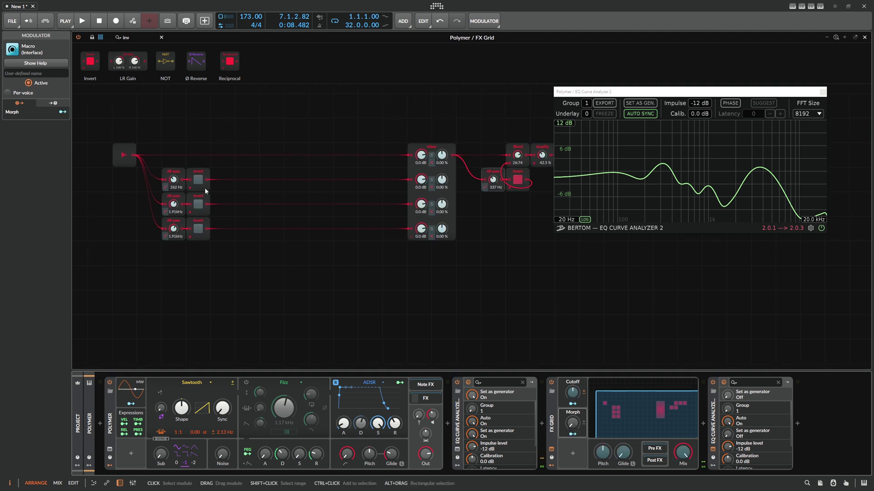
left_click_drag(572, 423, 572, 411)
left_click_drag(174, 204, 173, 263)
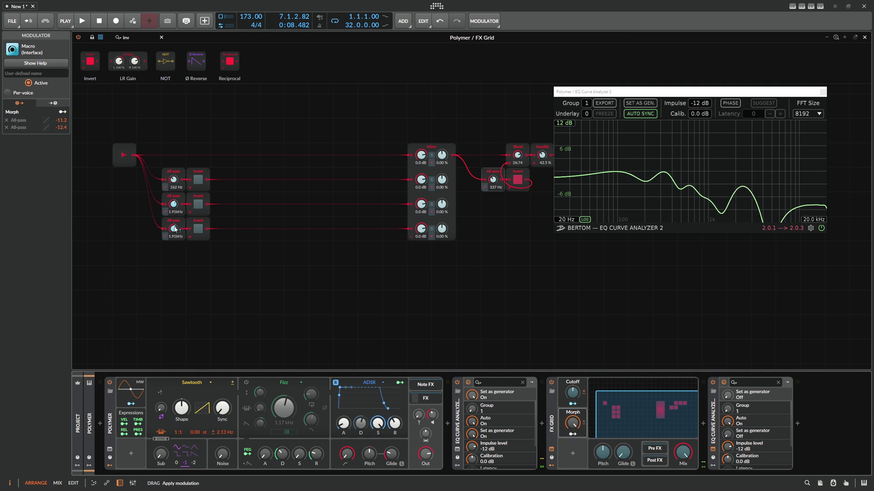
Map Morph to the Blend amount, finish mapping, and sweep Morph down to reshape the comb.
left_click_drag(512, 160, 493, 164)
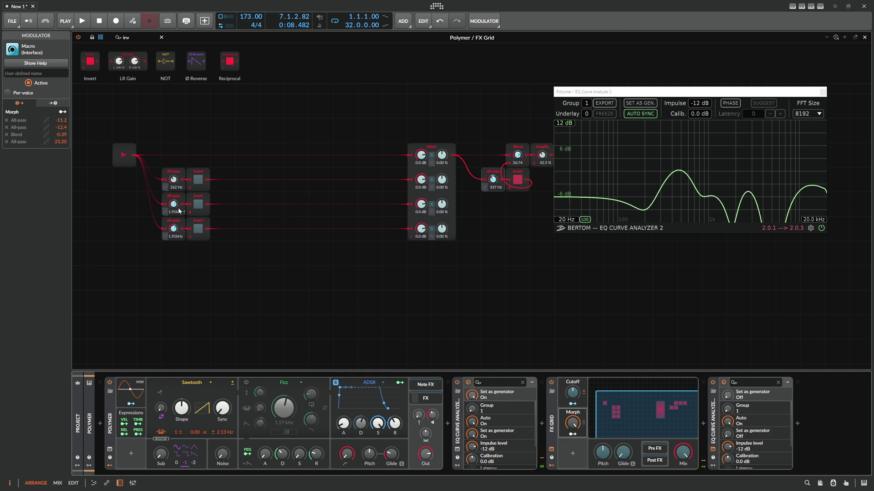
left_click(573, 436)
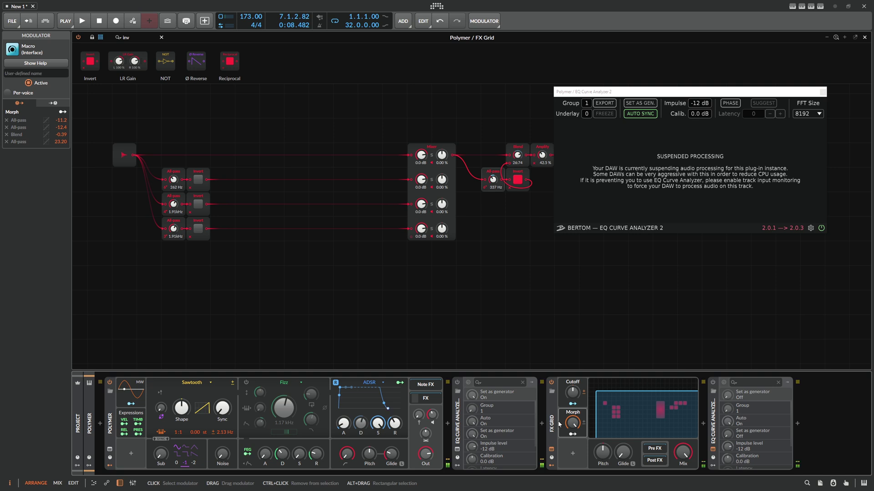
left_click_drag(573, 423, 573, 430)
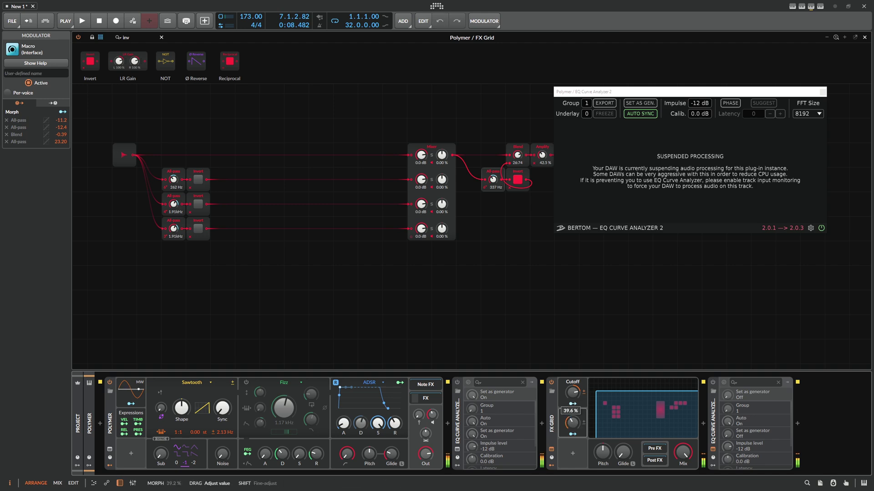
mouse_move(572, 392)
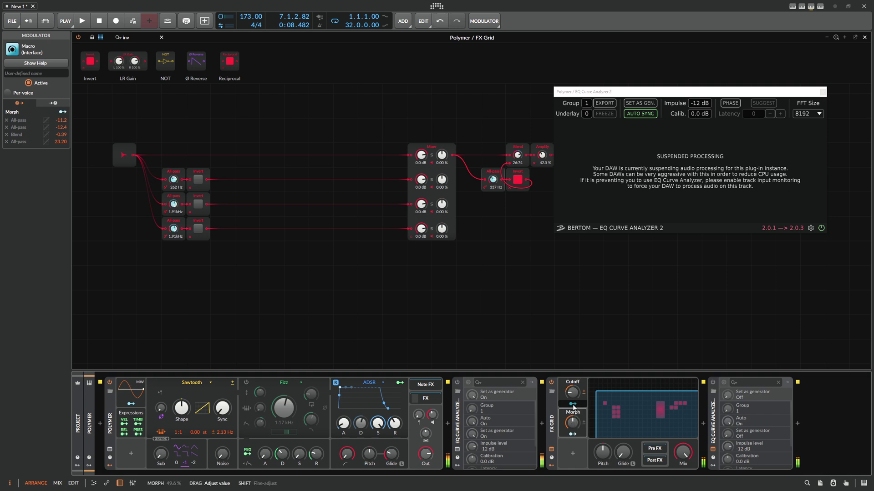
mouse_move(572, 423)
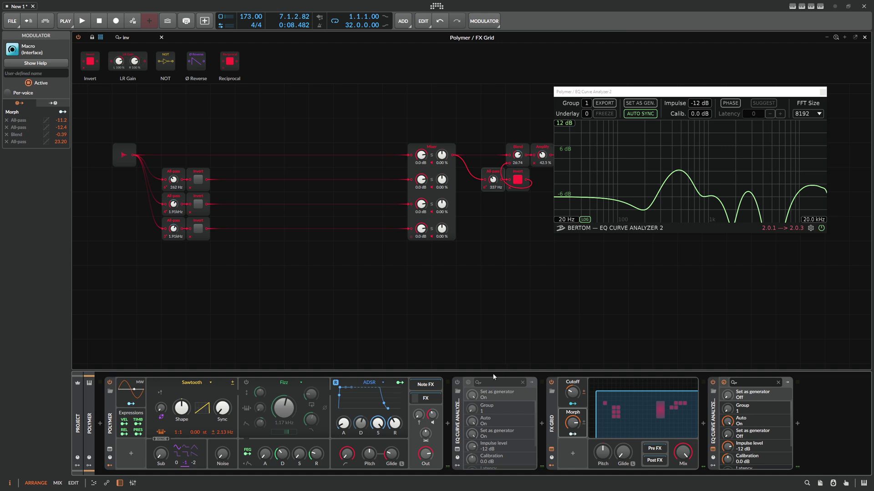
Turn the analyzer on and move the Mixer and five following modules six cells left.
left_click(457, 382)
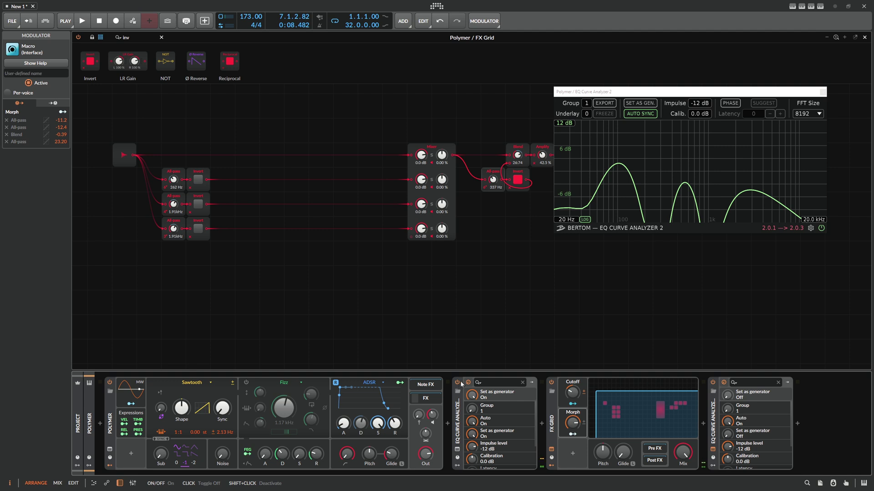
left_click_drag(391, 123, 542, 315)
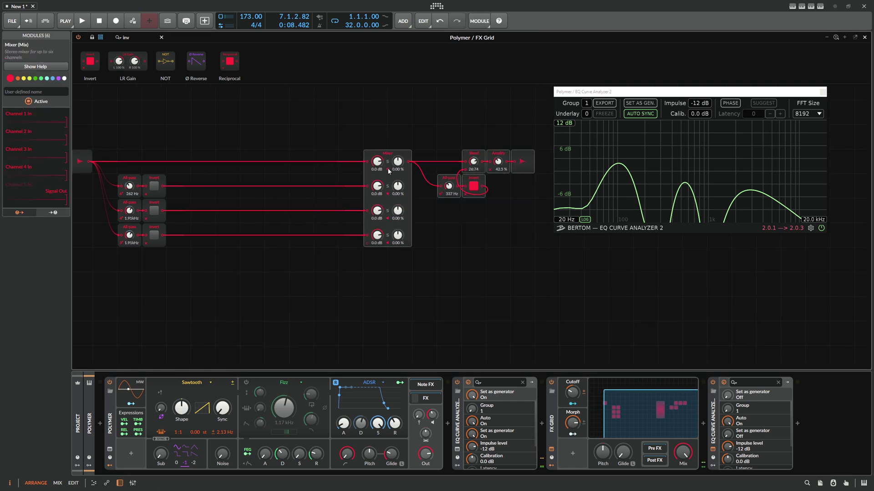
left_click_drag(367, 156, 219, 153)
left_click_drag(197, 142, 273, 125)
scroll(322, 154, "up", 1)
left_click(202, 167)
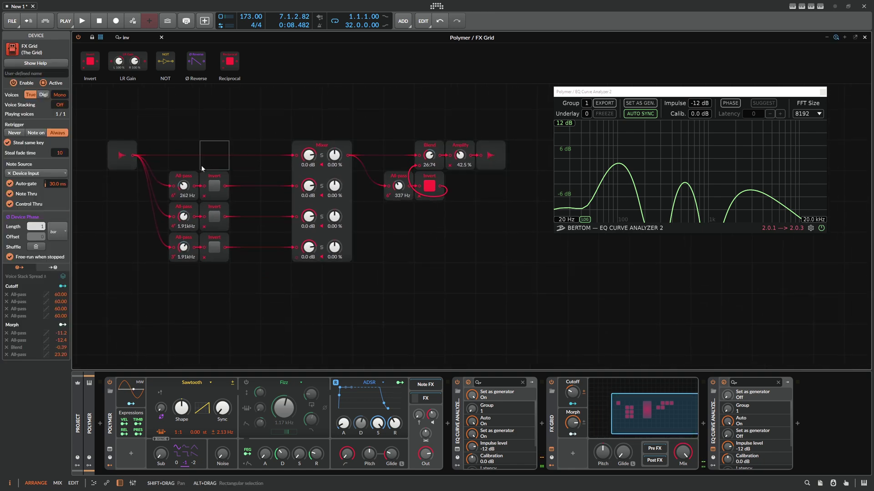
left_click(195, 183)
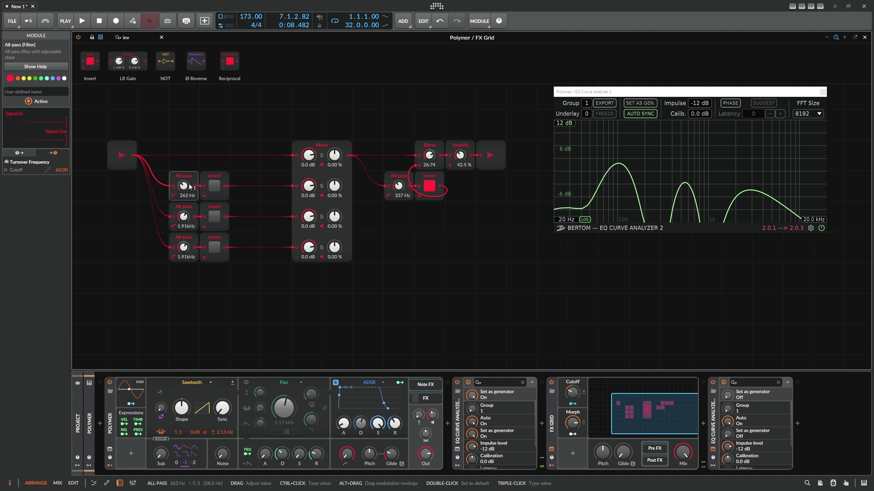
left_click(211, 177)
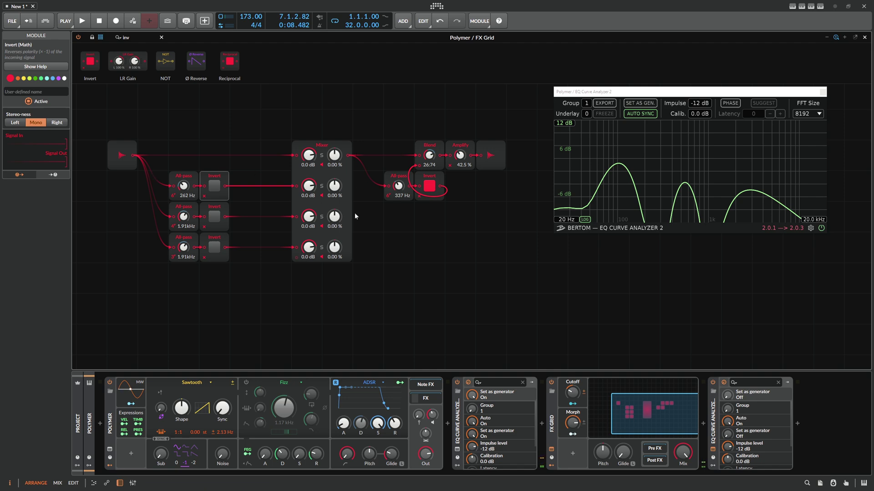
Pan Mixer channels 3 and 4 apart, channel 4 near 46.4 %, and raise the third All-pass.
left_click_drag(337, 216, 336, 195)
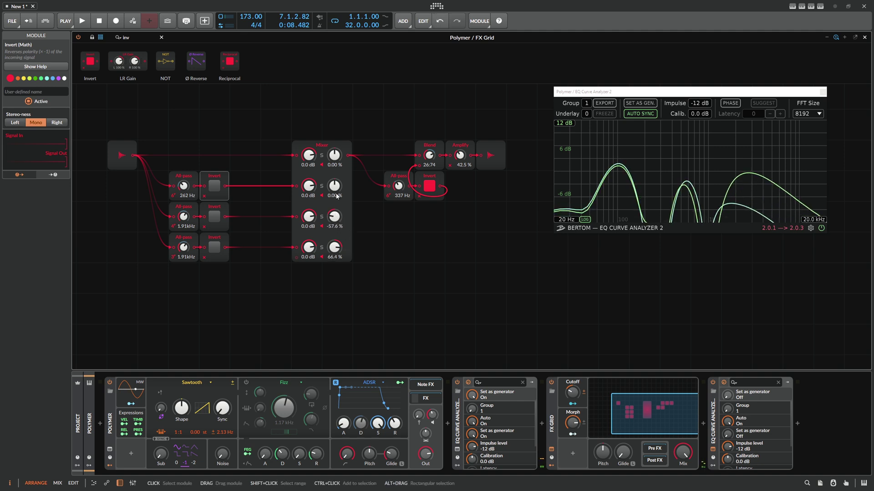
left_click_drag(183, 247, 183, 201)
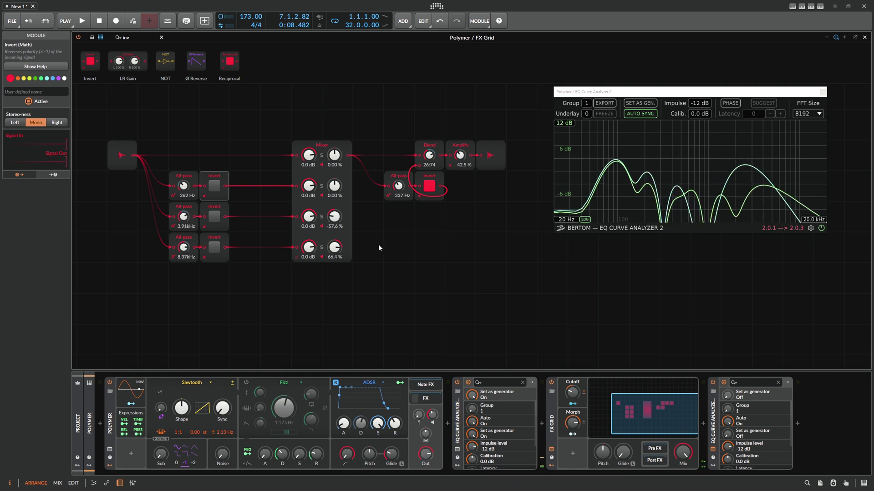
mouse_move(337, 250)
left_mouse_down()
mouse_move(337, 265)
mouse_move(337, 252)
left_mouse_up()
left_click_drag(334, 217, 334, 217)
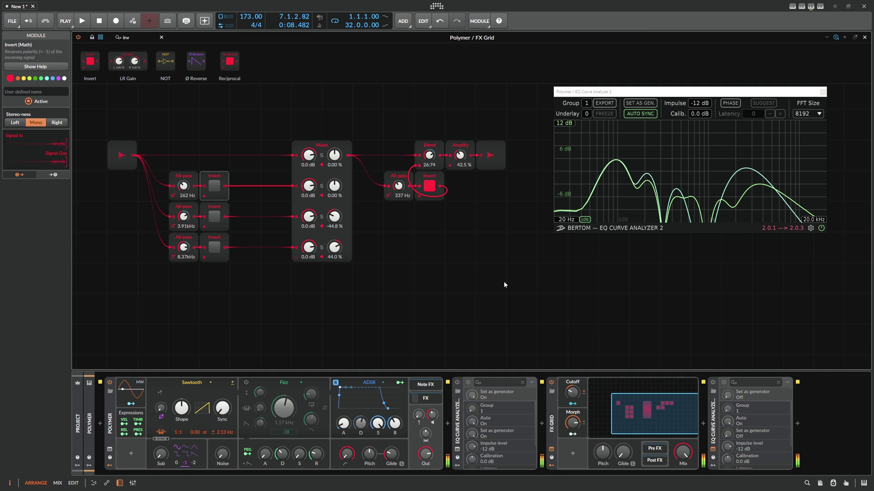
mouse_move(335, 247)
left_mouse_down()
mouse_move(335, 178)
mouse_move(335, 245)
left_mouse_up()
Switch on all three Invert modules, lower Morph, raise Cutoff to 62.4 %, and retune the All-passes.
left_click(214, 216)
left_click(214, 247)
left_click_drag(573, 423, 573, 442)
mouse_move(573, 392)
left_mouse_down()
mouse_move(573, 369)
mouse_move(572, 405)
left_mouse_up()
left_click(215, 186)
left_click_drag(183, 186, 183, 163)
left_click_drag(184, 217, 183, 232)
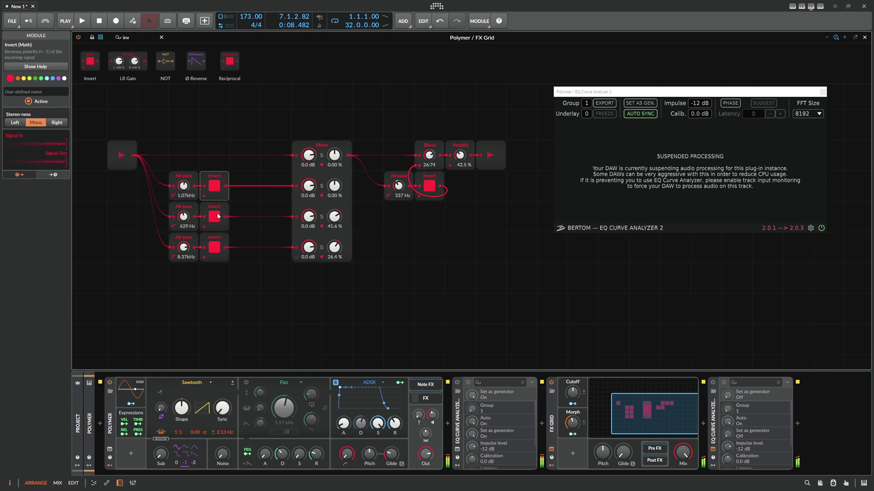
Lower channel 3 gain to -7.2 dB, turn Cutoff down, and power on both EQ analyzers.
left_click_drag(312, 215, 312, 221)
left_click_drag(572, 392, 572, 387)
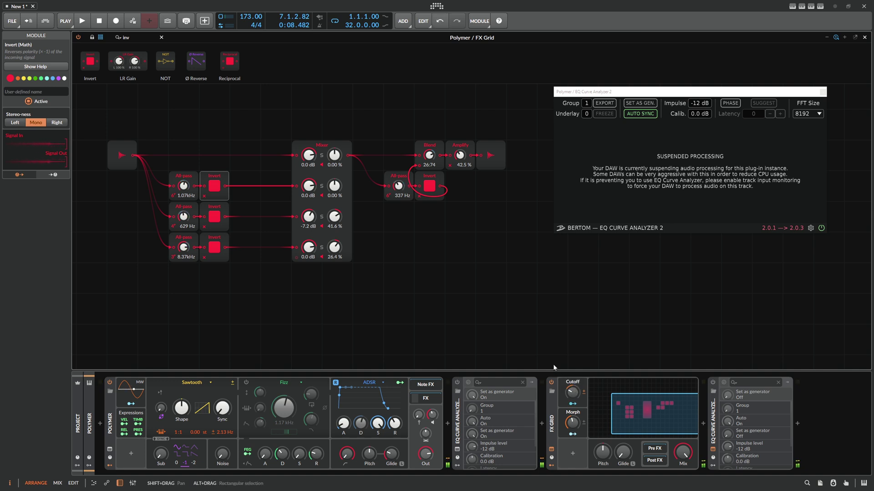
left_click(457, 382)
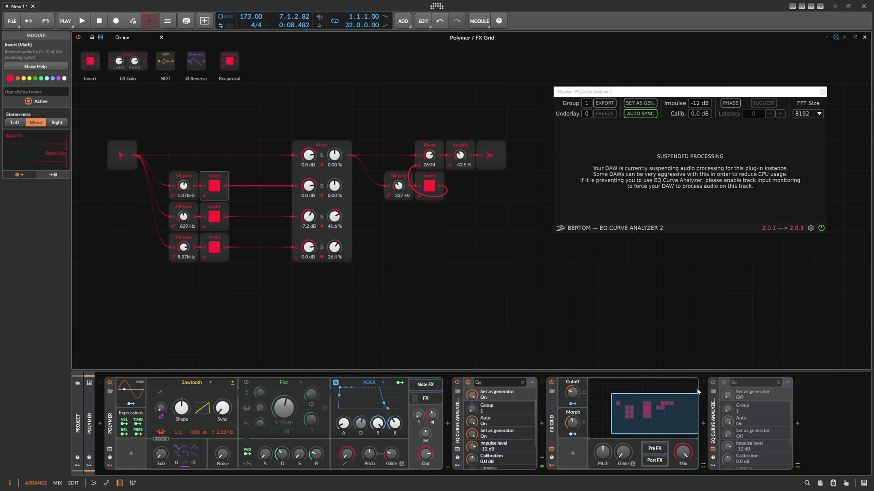
left_click(712, 383)
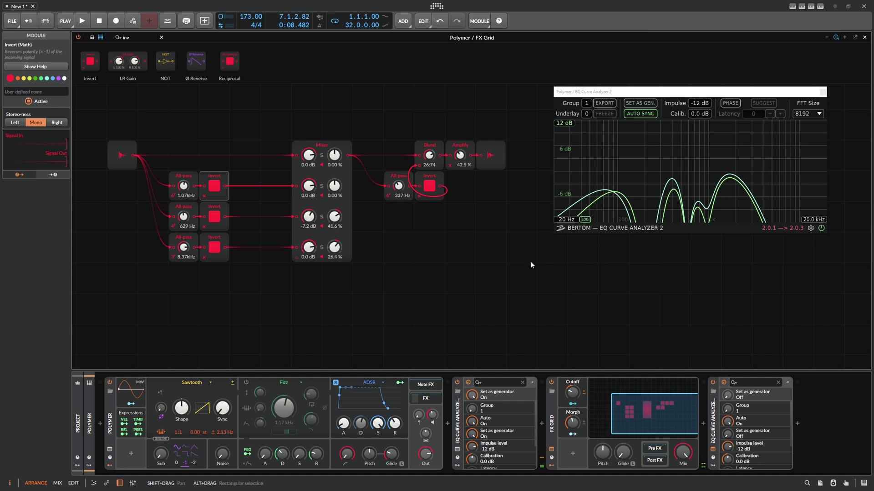
left_click(865, 37)
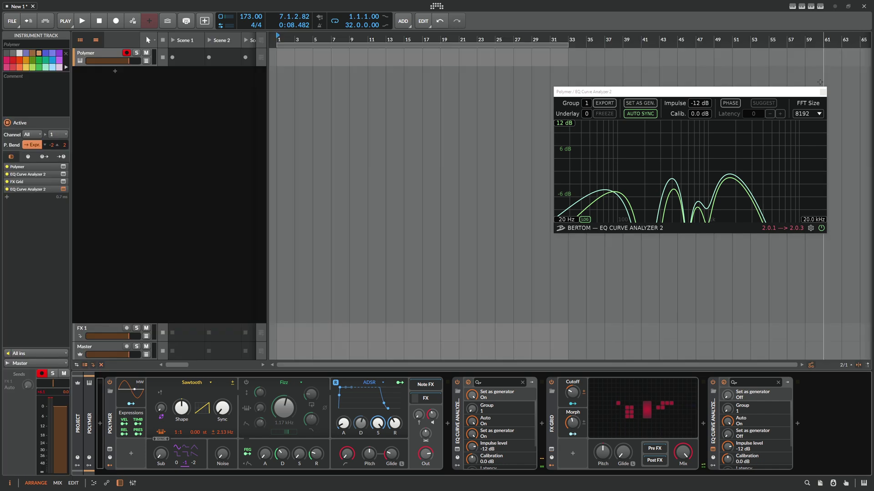
Add a new instrument track loaded with the Serum synth.
left_click(126, 53)
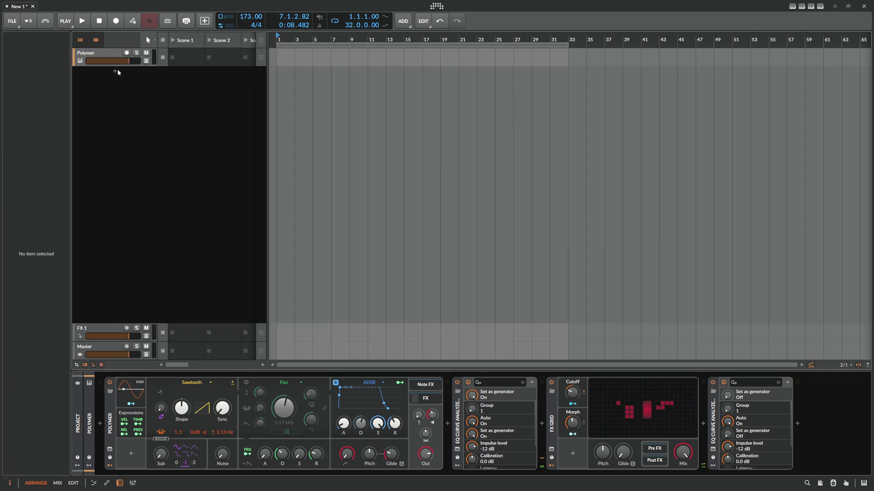
left_click(115, 71)
type("seurm")
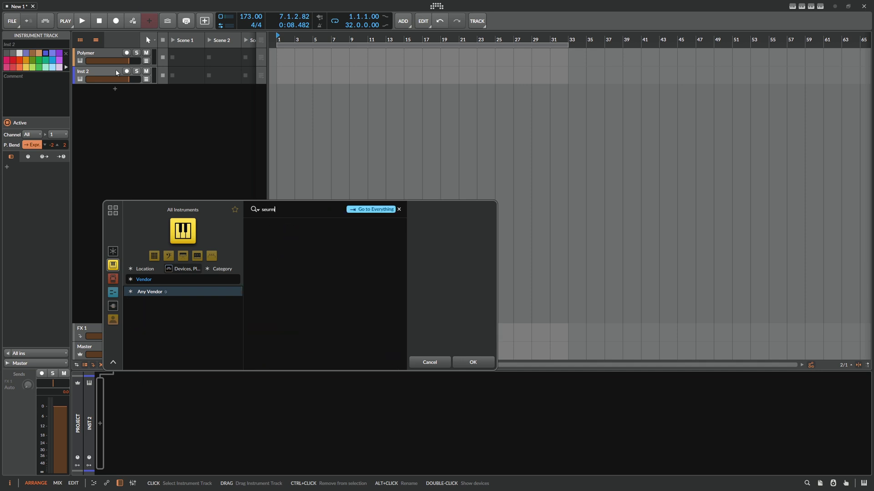
key("BackSpace")
key("BackSpace")
key("BackSpace")
key("BackSpace")
key("BackSpace")
type("seru")
key("Return")
Enlarge the Serum window to 141.7 % and show its list of filter types.
left_click_drag(394, 115, 327, 71)
left_click_drag(521, 327, 650, 428)
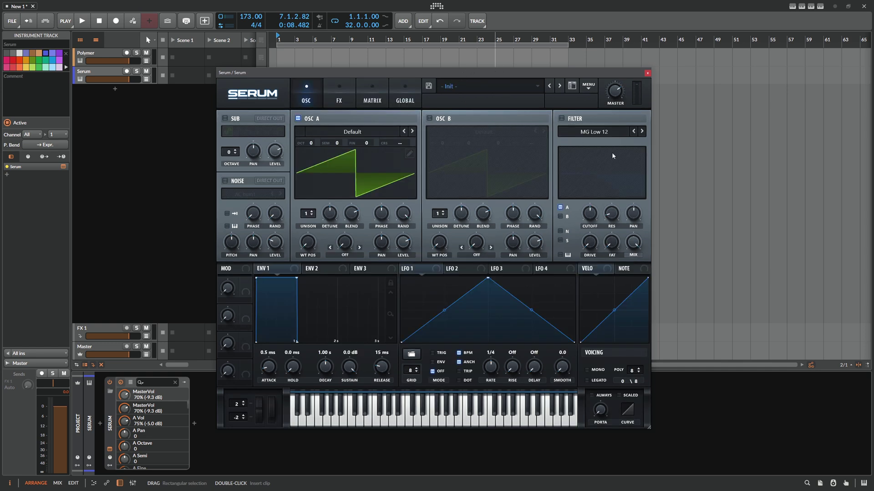
left_click(592, 131)
mouse_move(580, 165)
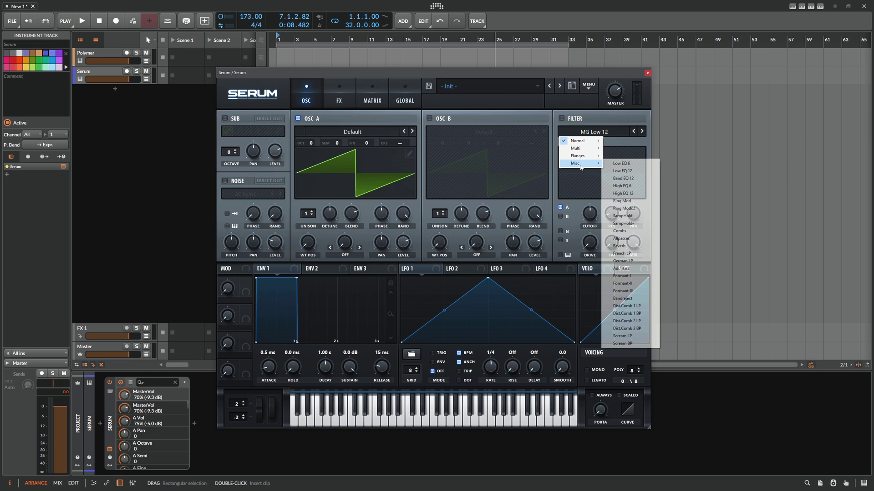
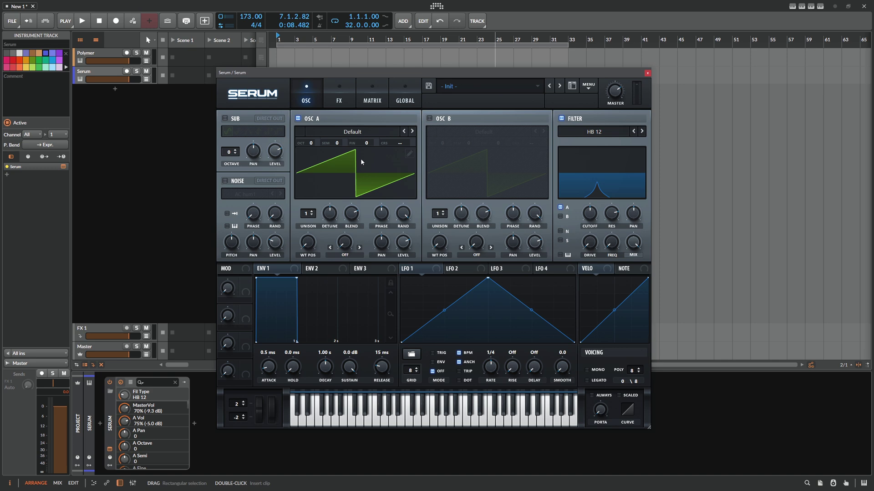
Show Serum's list of filter types, with the filter still on HB 12 and the Normal group in view.
left_click(598, 132)
mouse_move(586, 141)
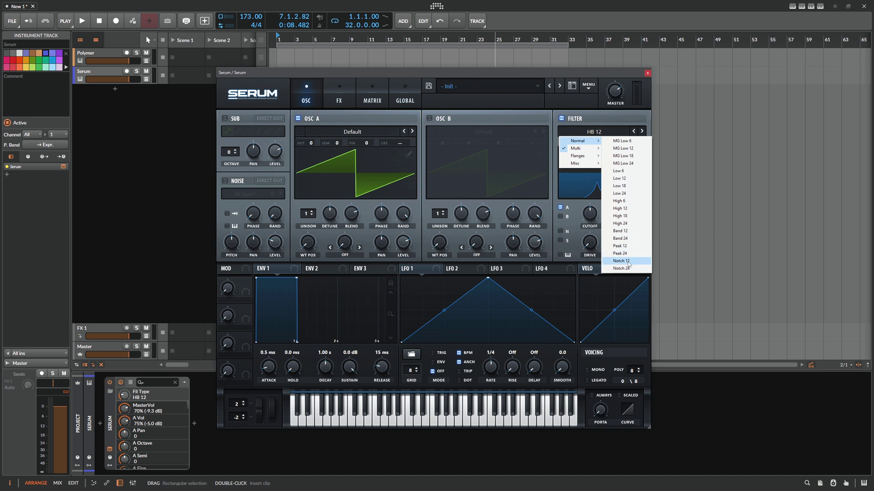
Switch Serum's filter type to Normal > Notch 12, then to Misc > Reverb.
left_click(628, 262)
left_click(580, 133)
mouse_move(581, 150)
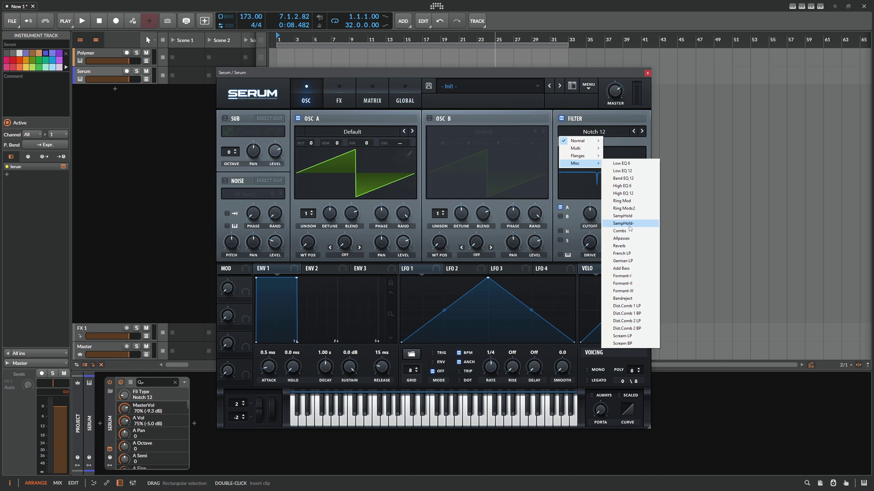
left_click(625, 246)
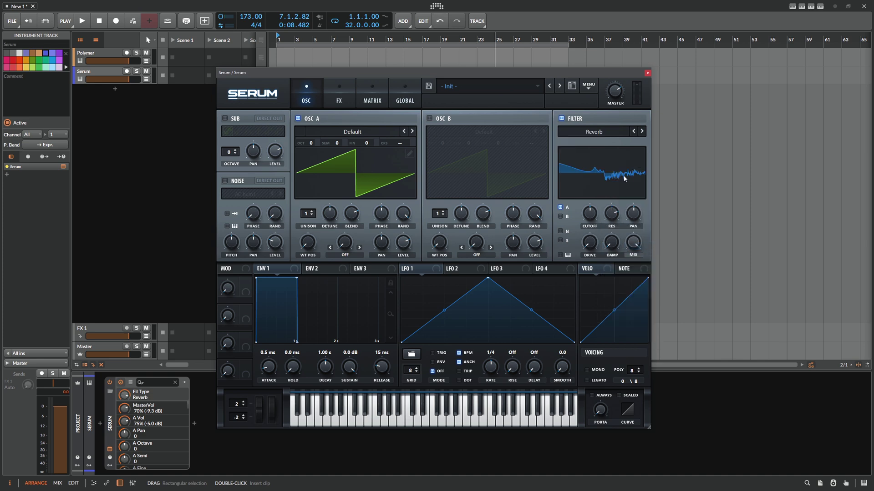
Lower the Reverb filter cutoff and set its resonance to 62%.
left_click_drag(592, 214, 616, 260)
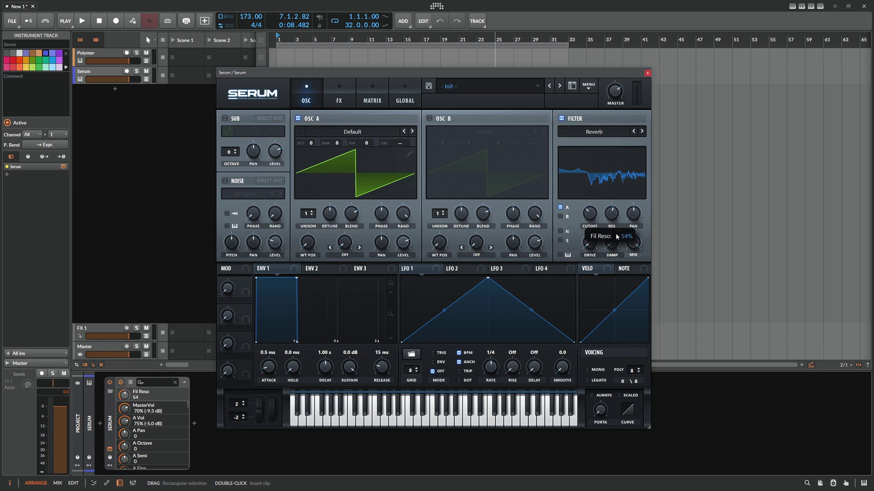
left_click_drag(610, 181, 591, 218)
left_click_drag(612, 217, 616, 211)
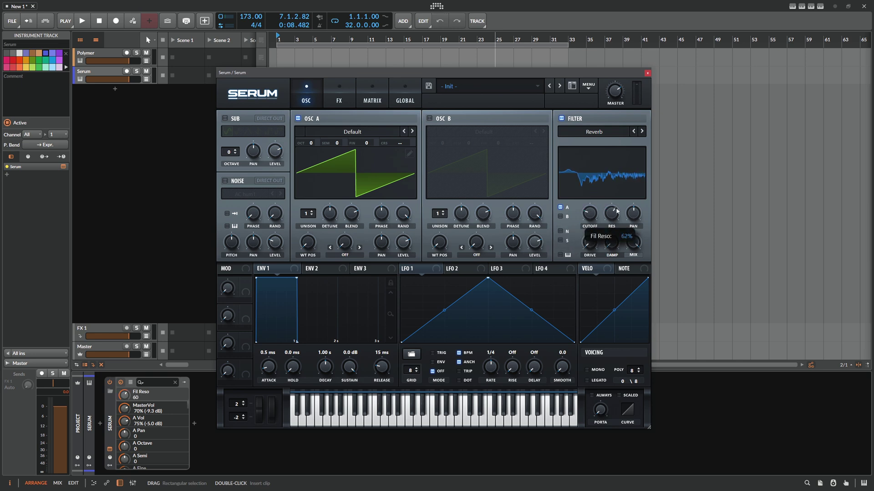
scroll(614, 212, "down", 4)
scroll(597, 219, "up", 3)
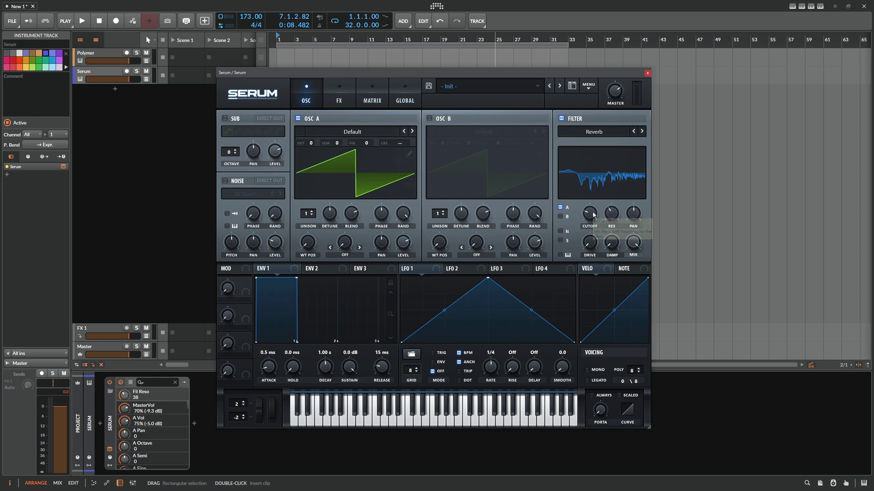
Arm the Serum track for recording and sweep the filter cutoff down to 21 Hz.
left_click(127, 71)
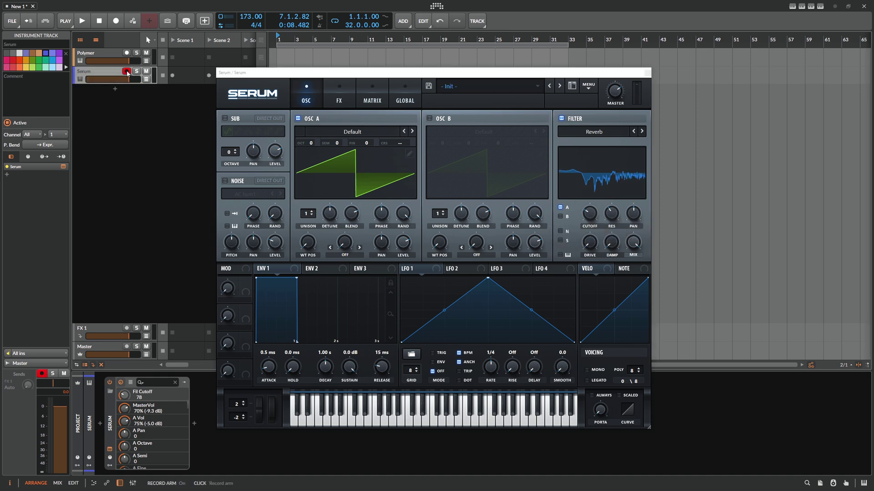
scroll(592, 208, "up", 5)
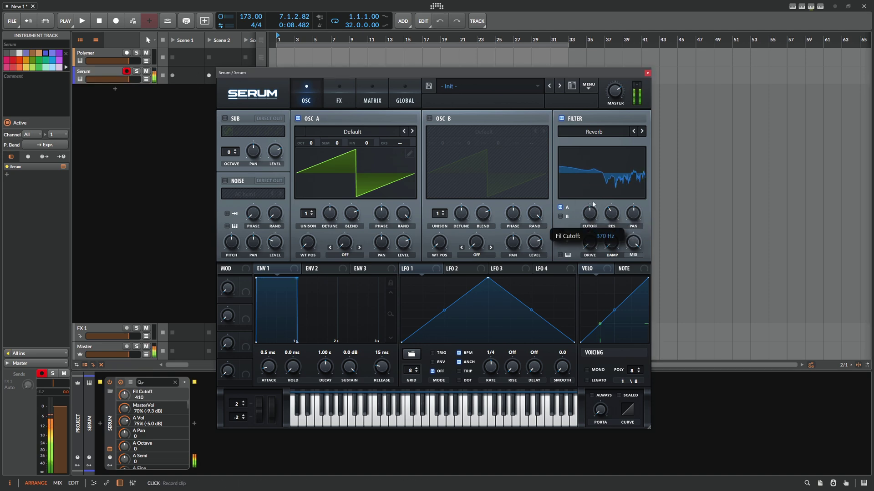
mouse_move(594, 205)
left_mouse_down()
mouse_move(593, 233)
mouse_move(599, 219)
left_mouse_up()
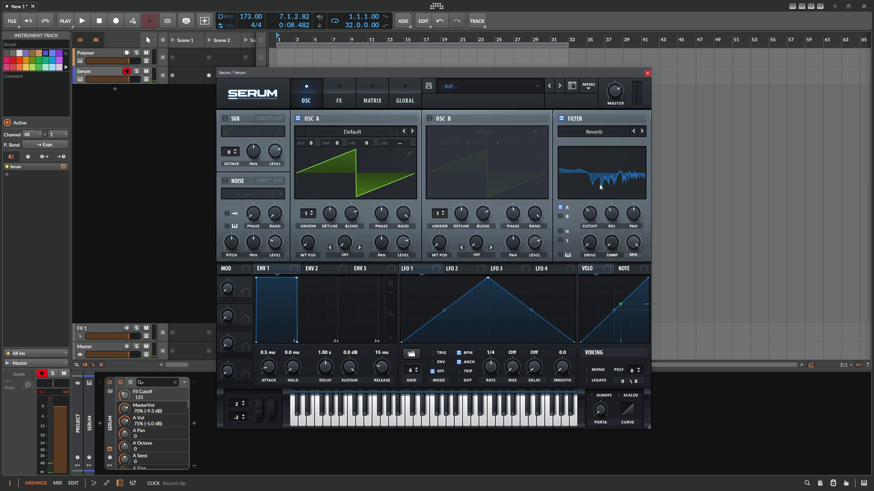
Toggle Serum's filter off and on repeatedly to compare the sound, leaving it off.
left_click(562, 119)
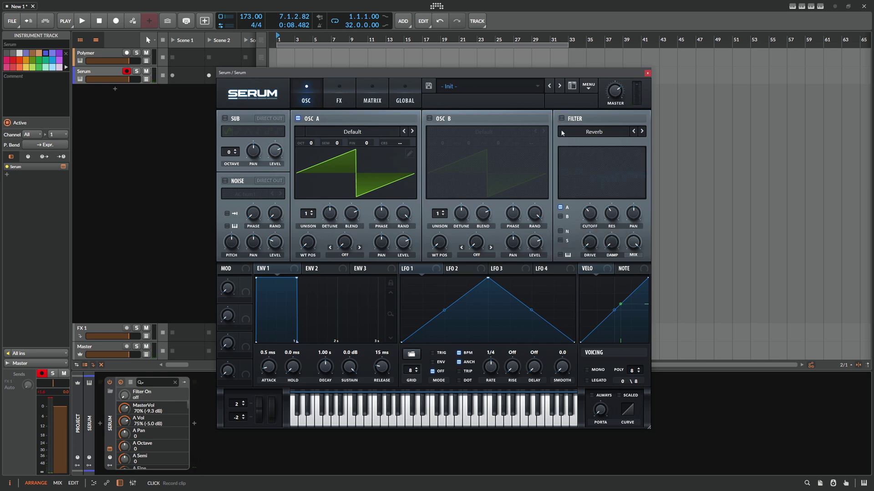
left_click(561, 118)
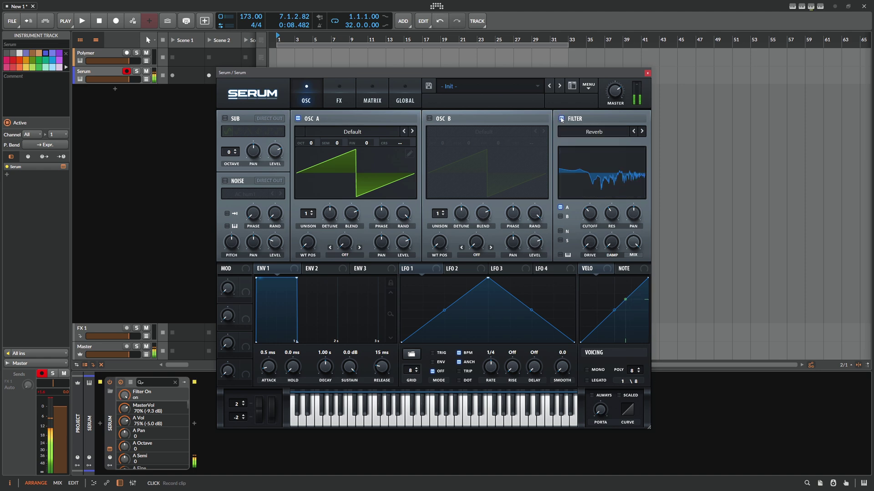
left_click(562, 119)
left_click(562, 119)
left_click(562, 118)
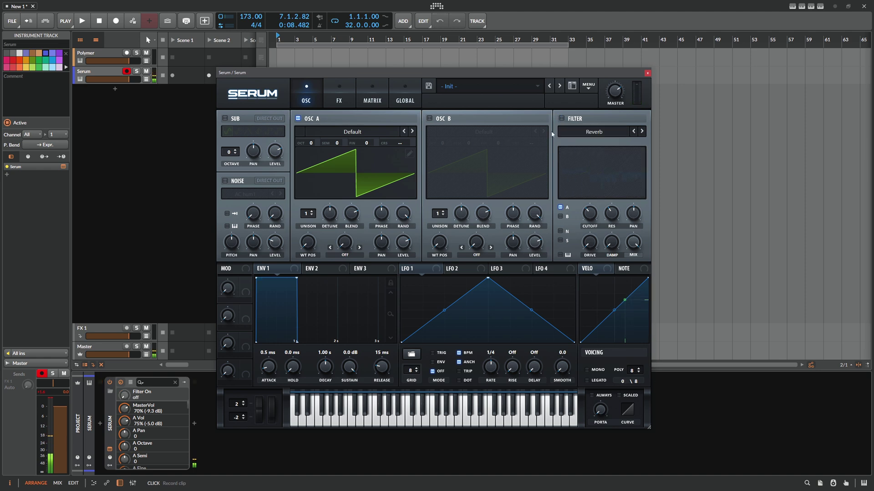
Check Serum's FX and OSC pages, turn the filter back on, and close Serum.
left_click(349, 104)
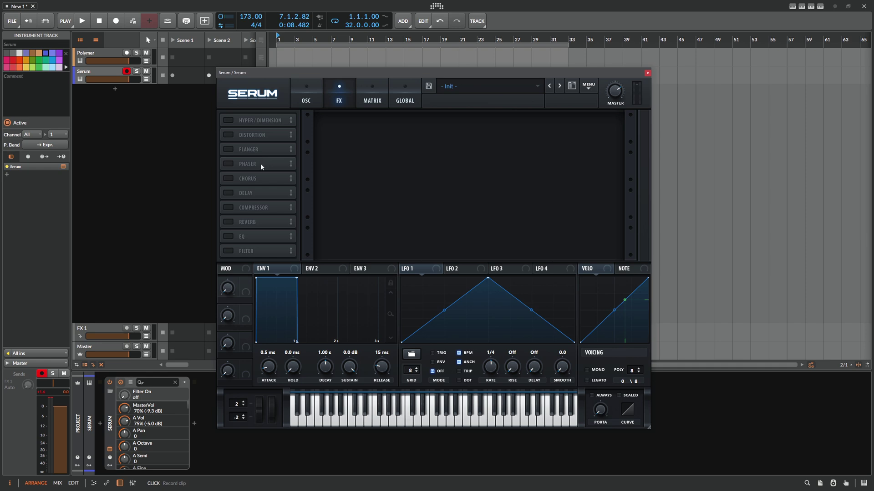
left_click(318, 101)
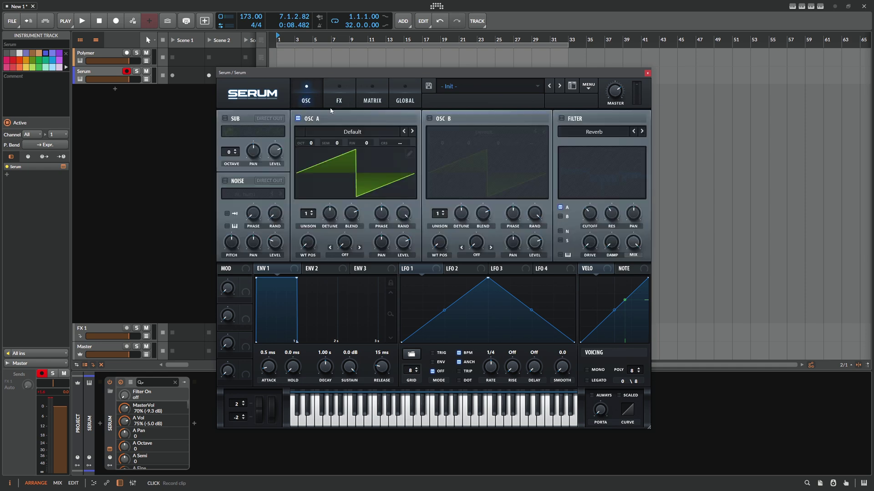
left_click(561, 119)
left_click(647, 72)
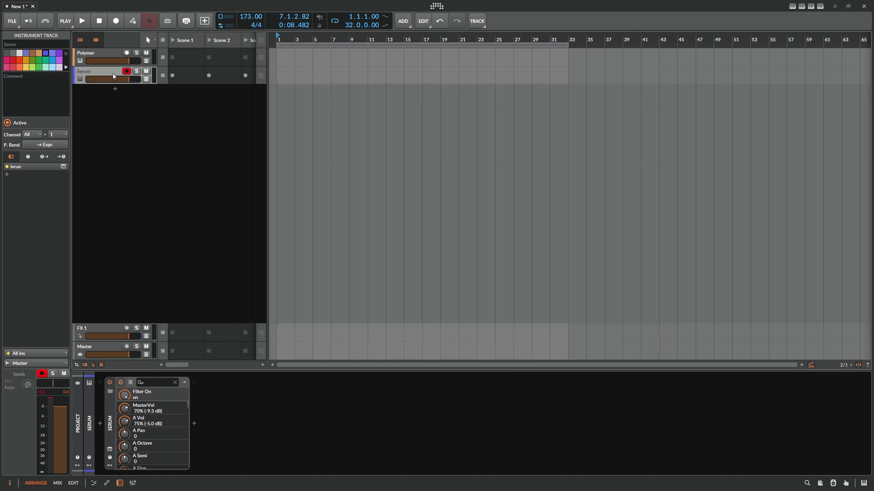
Delete the Serum track and open Polymer's FX Grid editor alongside EQ Curve Analyzer 2.
key("Delete")
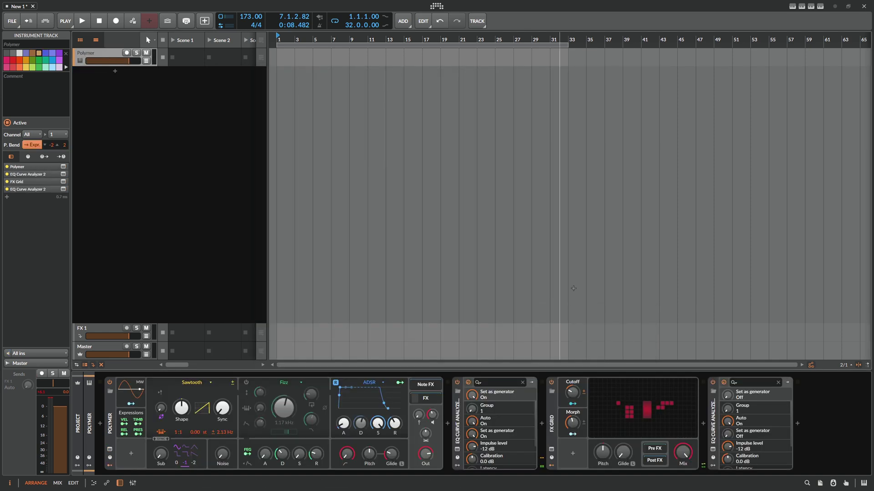
left_click(604, 390)
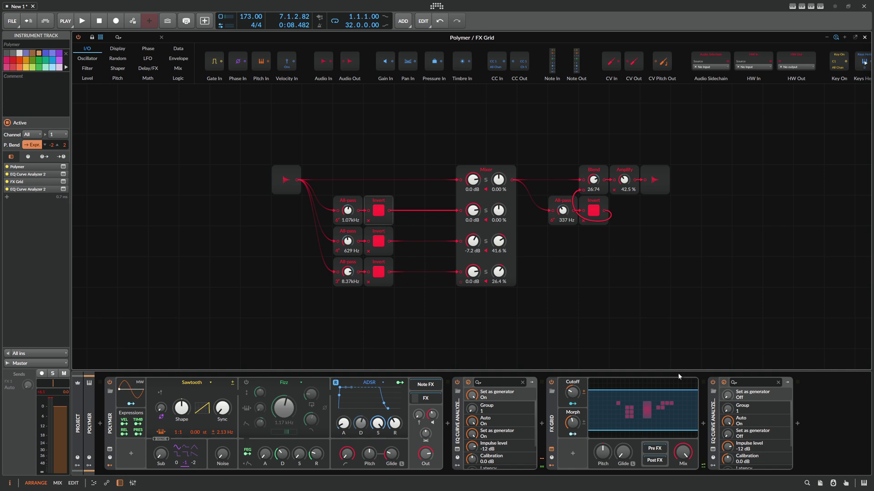
left_click(713, 450)
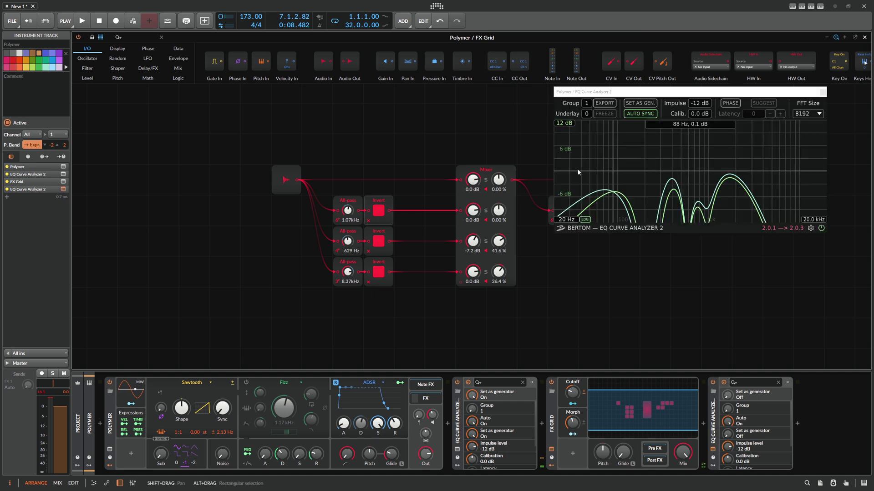
left_click_drag(641, 95, 627, 93)
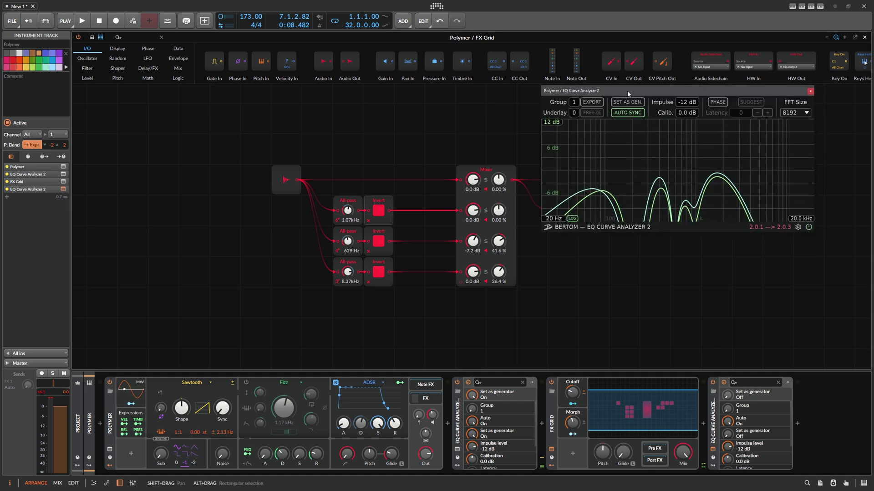
left_click_drag(496, 106, 411, 103)
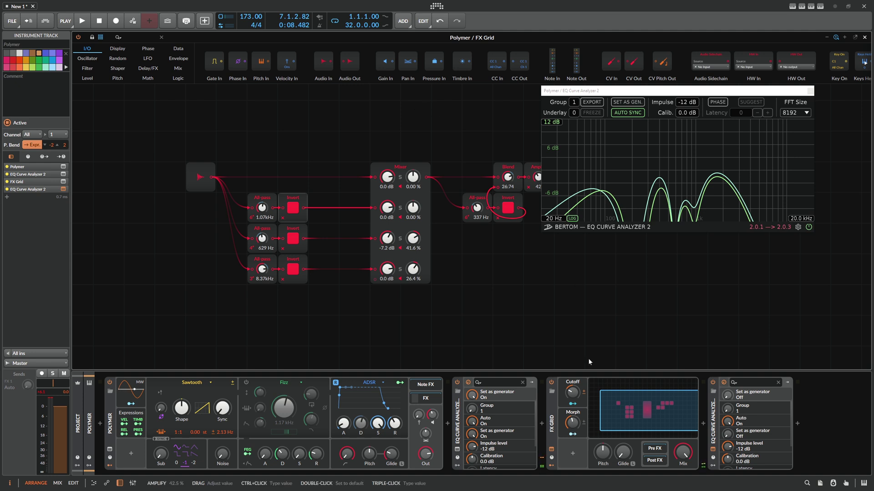
Enable Polymer's Fizz filter with its cutoff at 322 Hz, and pan to show all modules.
left_click(247, 382)
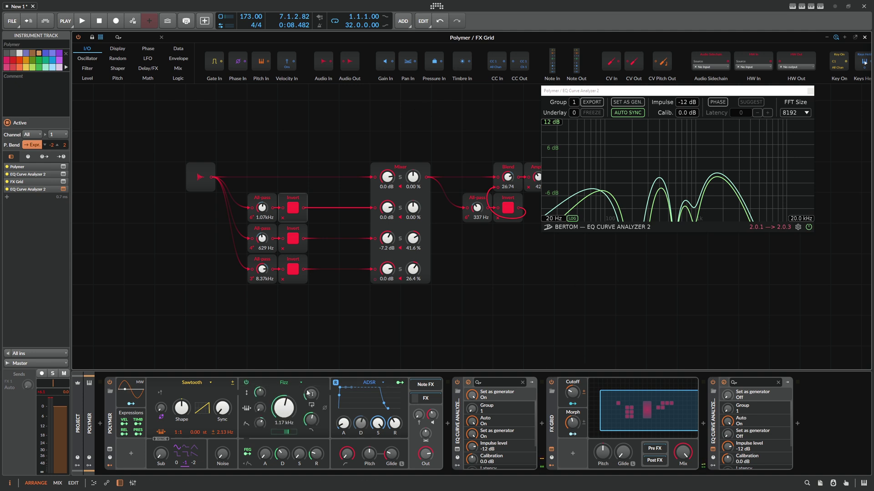
left_click_drag(283, 402, 284, 437)
left_click_drag(332, 155, 262, 149)
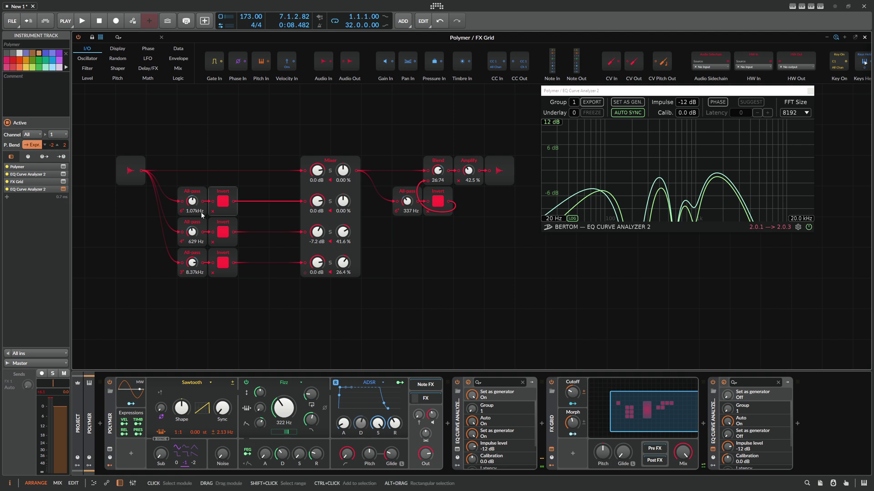